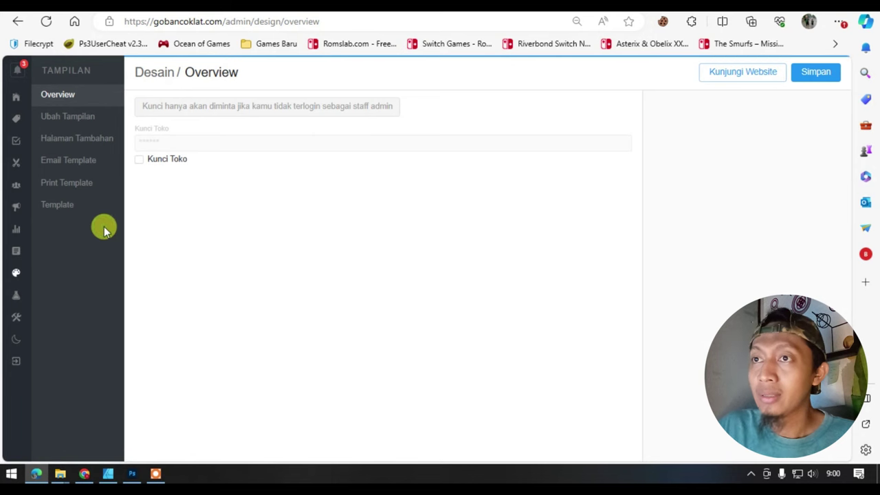
- Open the additional page 'Halaman iklan dengan form' in the page editor from Halaman Tambahan
left_click(99, 145)
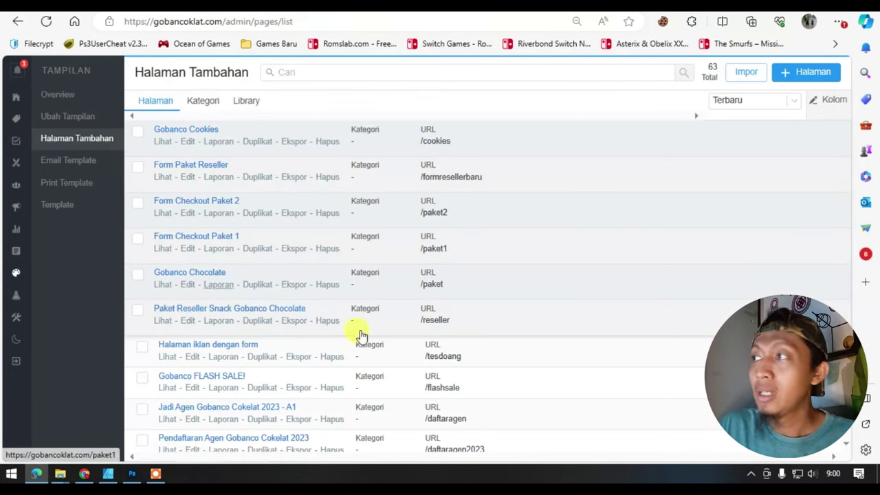
left_click(809, 72)
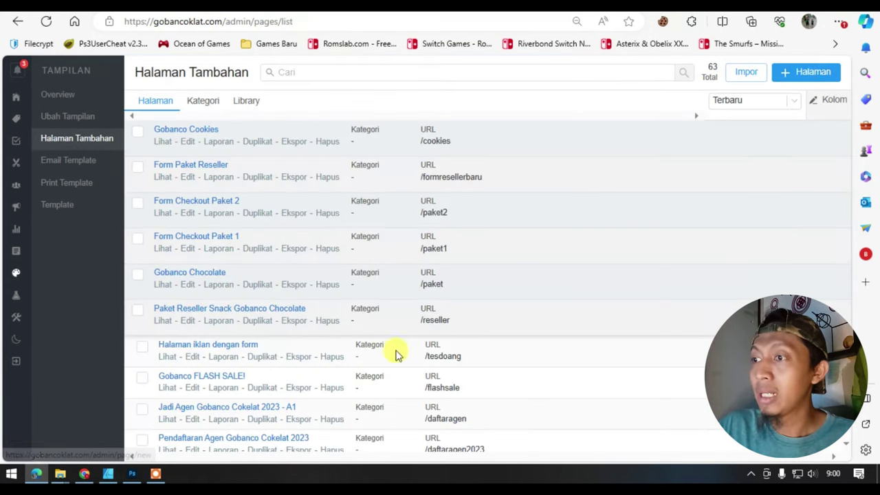
left_click(189, 357)
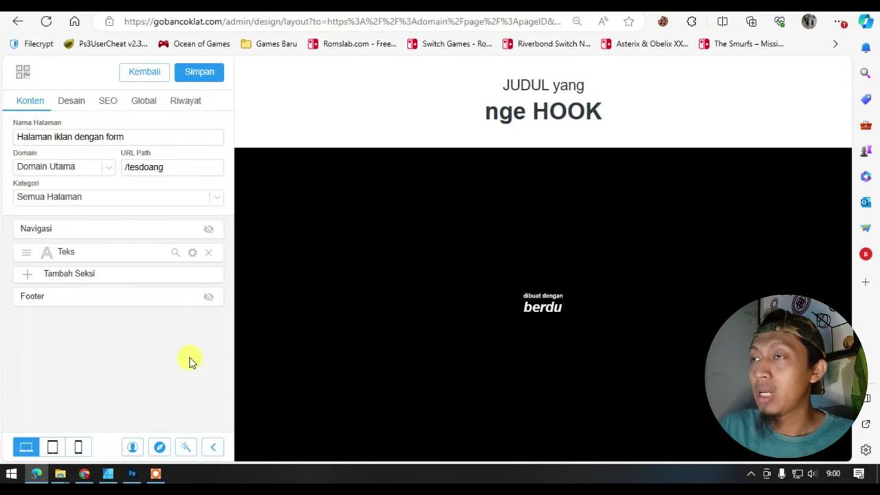
- Look over the page's category options, its page name and the /tesdoang URL path
left_click(184, 196)
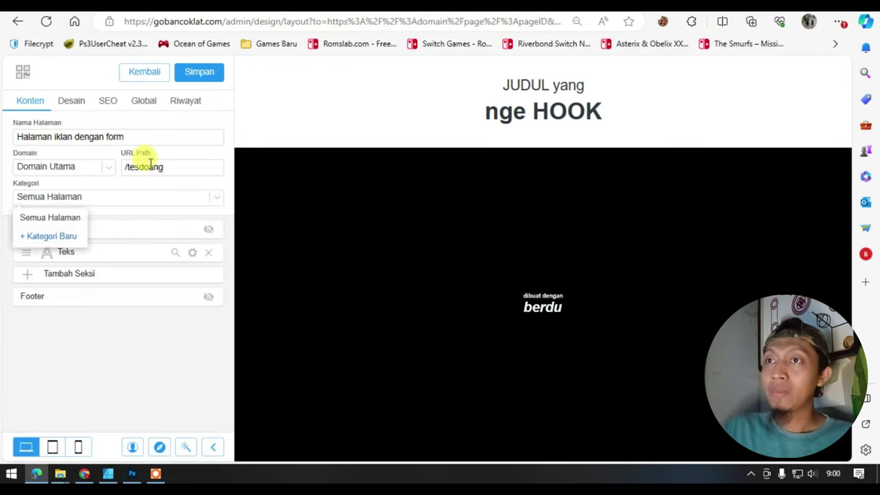
left_click(138, 136)
left_click_drag(138, 137, 7, 136)
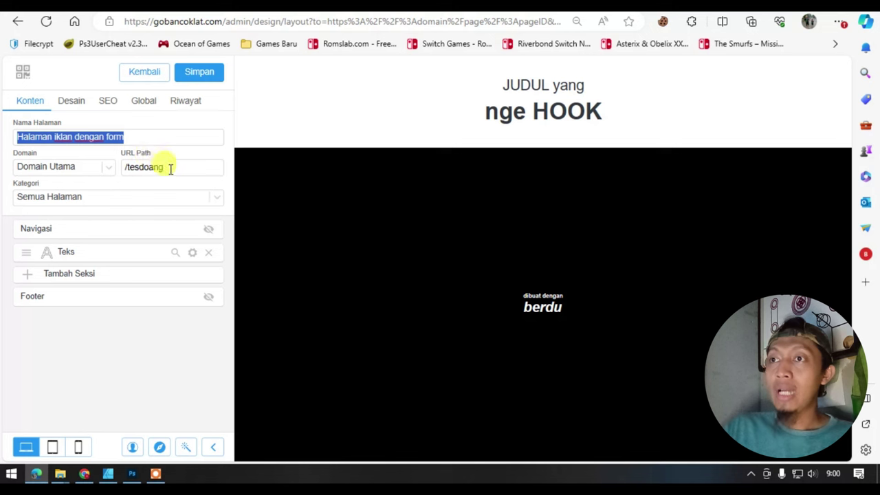
left_click_drag(169, 168, 138, 167)
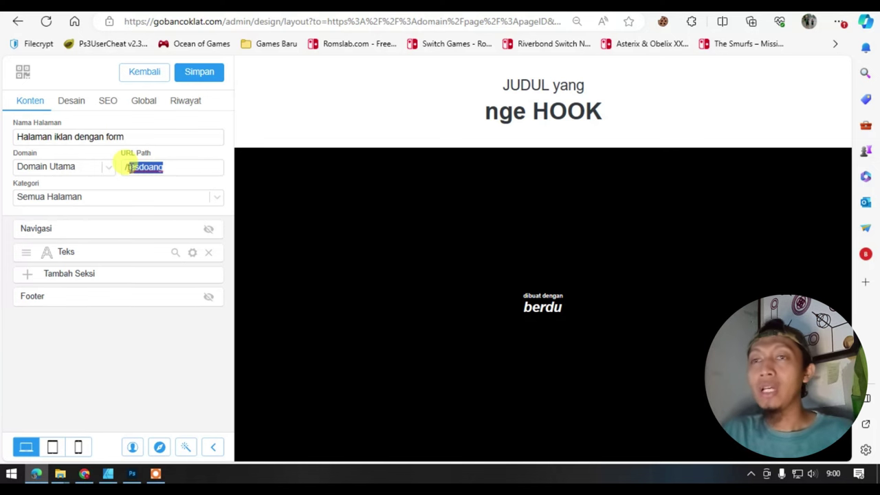
left_click(130, 325)
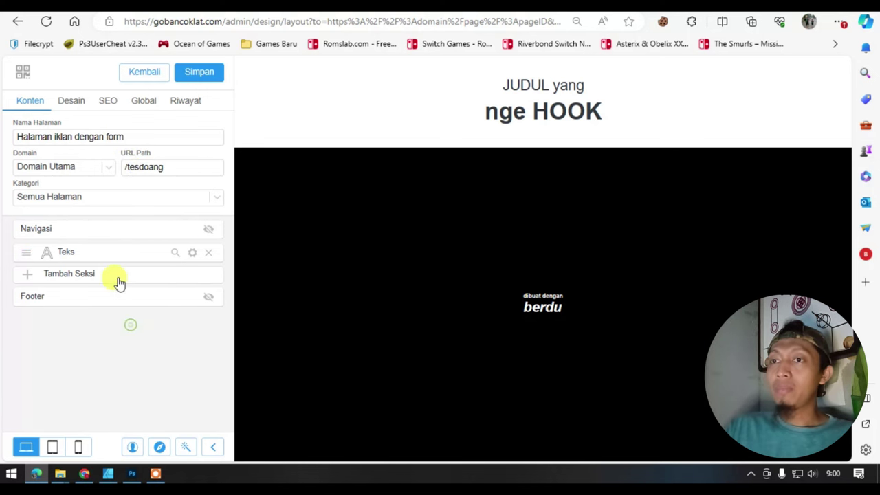
- Save the page, then add a Gambar image section below the headline
left_click(118, 281)
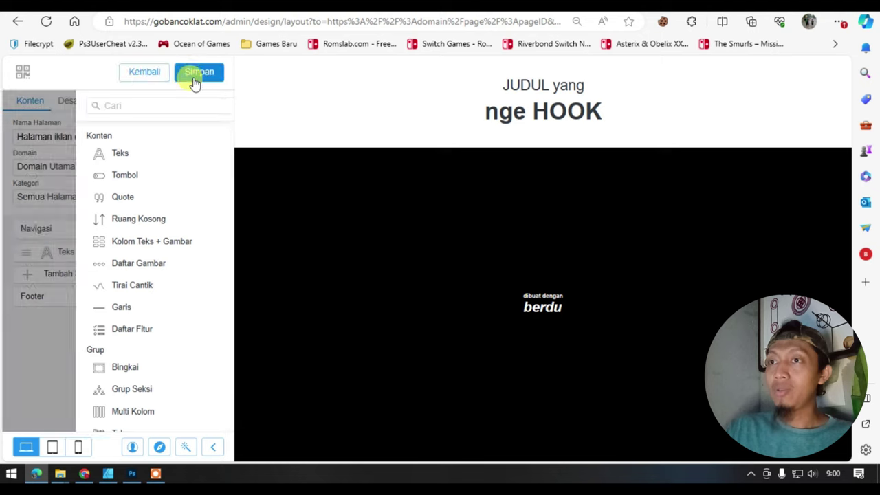
left_click(195, 77)
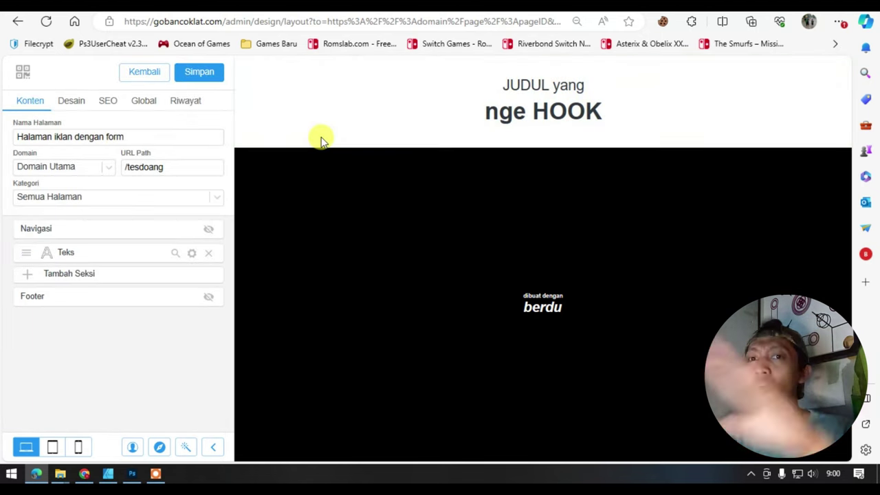
left_click(146, 283)
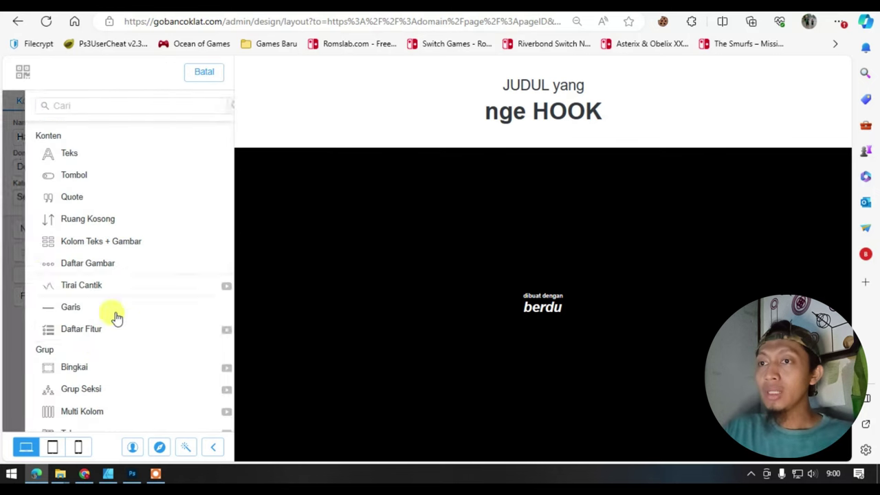
scroll(69, 383, "down", 3)
scroll(59, 388, "down", 5)
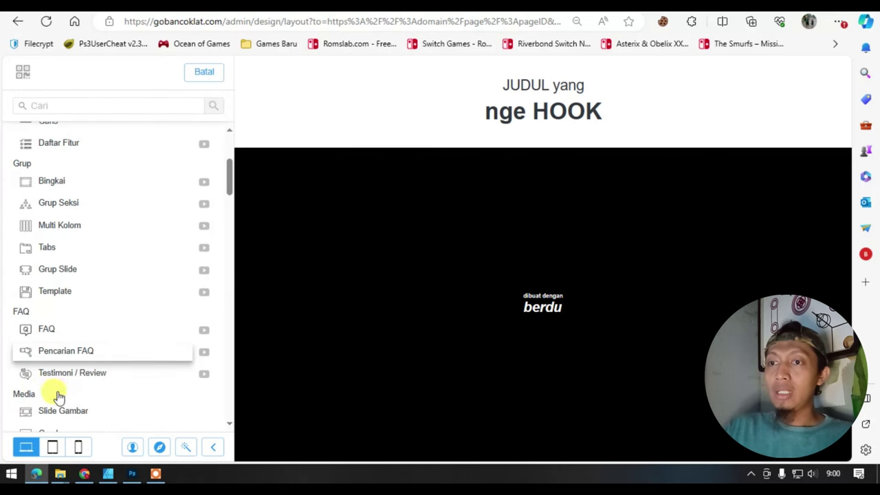
left_click(65, 344)
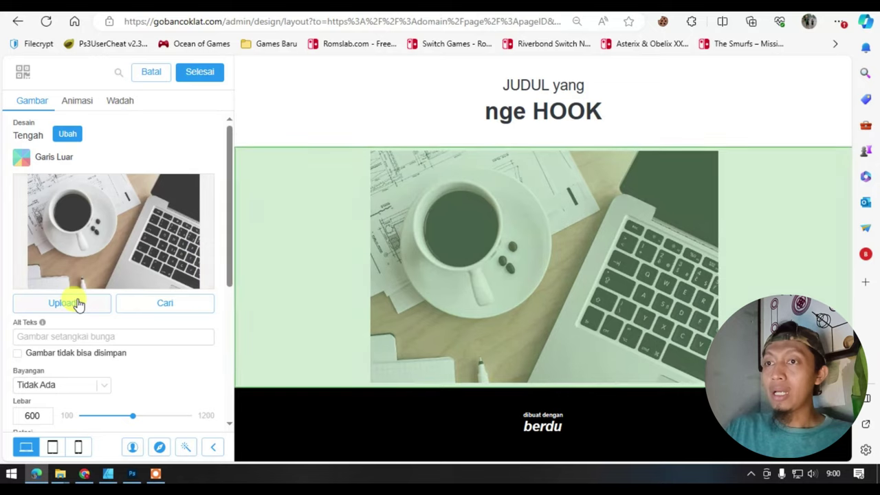
- Fill the image section with the iPhone-on-box stock photo and confirm it
left_click(69, 303)
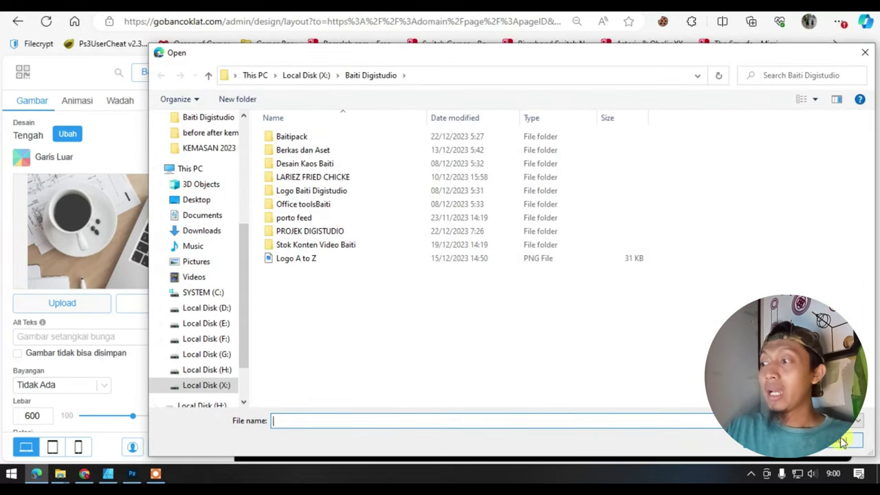
left_click(865, 442)
left_click(160, 307)
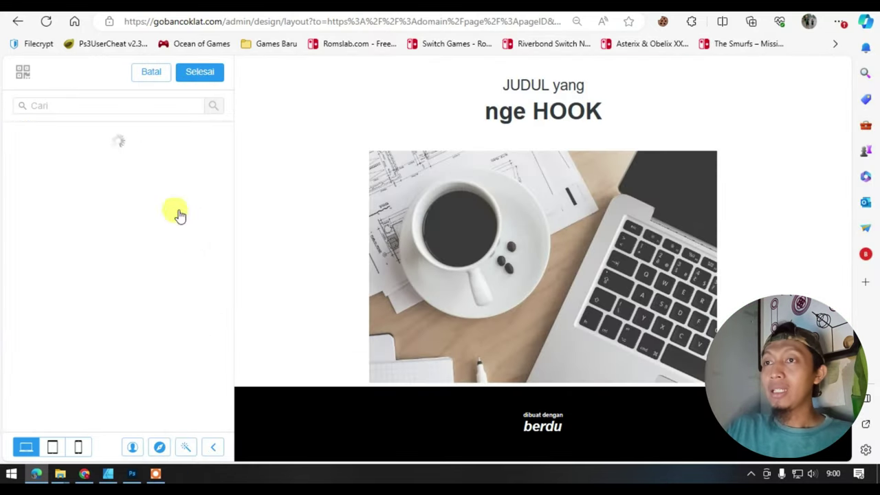
scroll(112, 276, "down", 2)
scroll(112, 276, "down", 1)
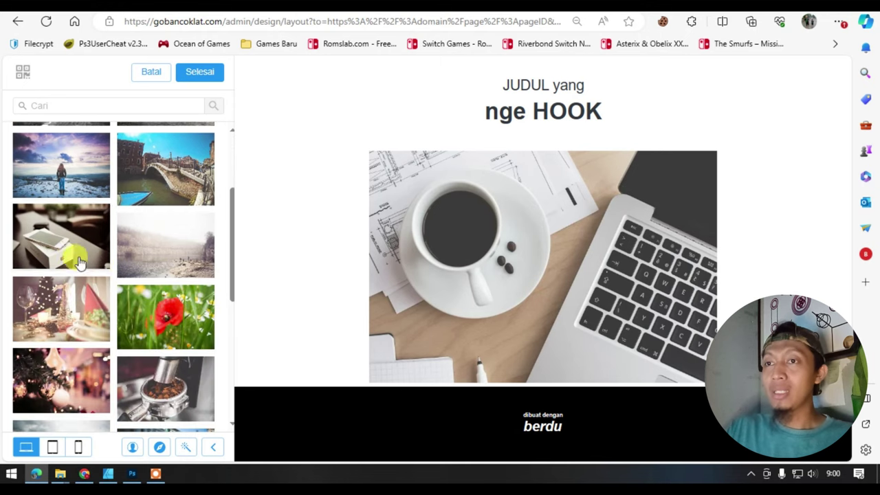
left_click(74, 242)
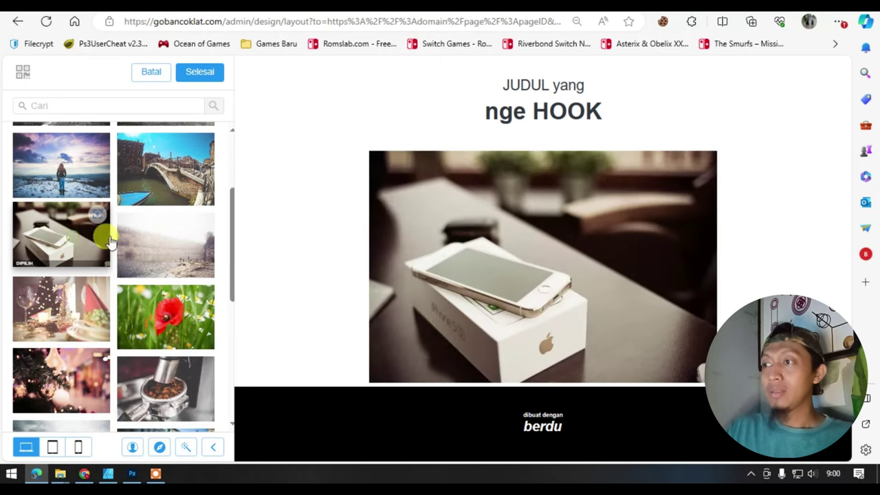
left_click(208, 75)
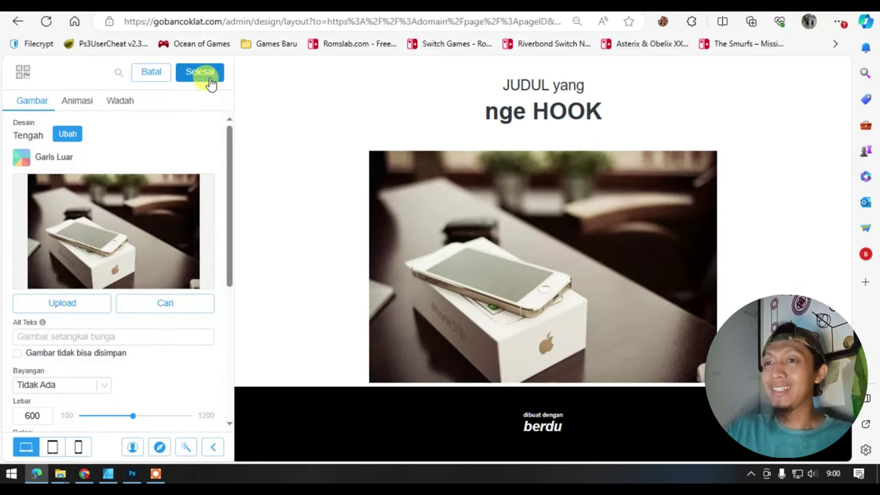
left_click(209, 80)
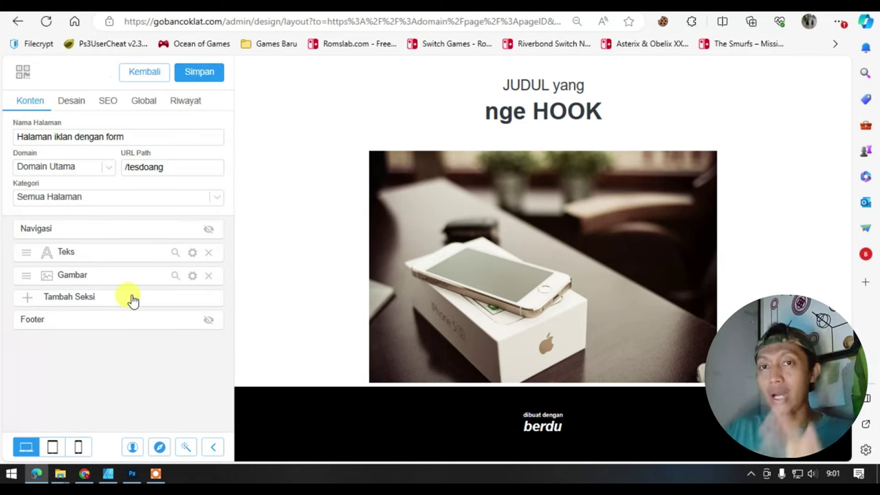
- Add a Ruang Kosong spacer section 817 high below the image
left_click(127, 297)
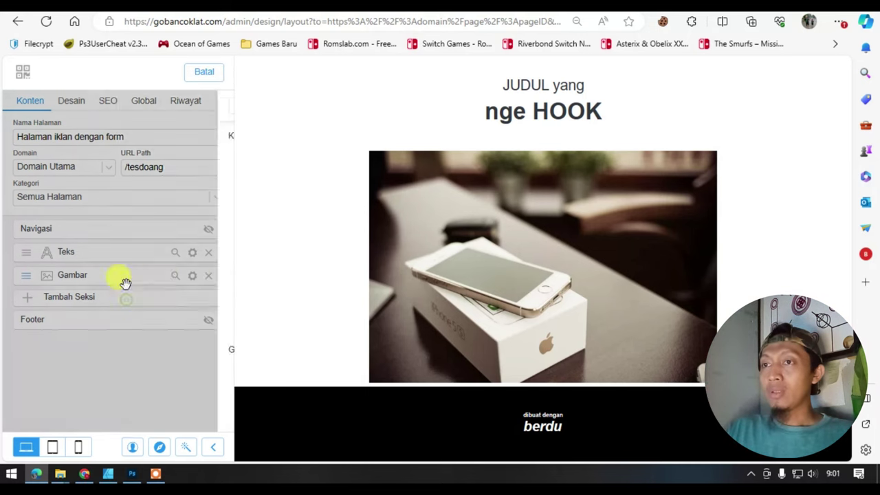
left_click(73, 216)
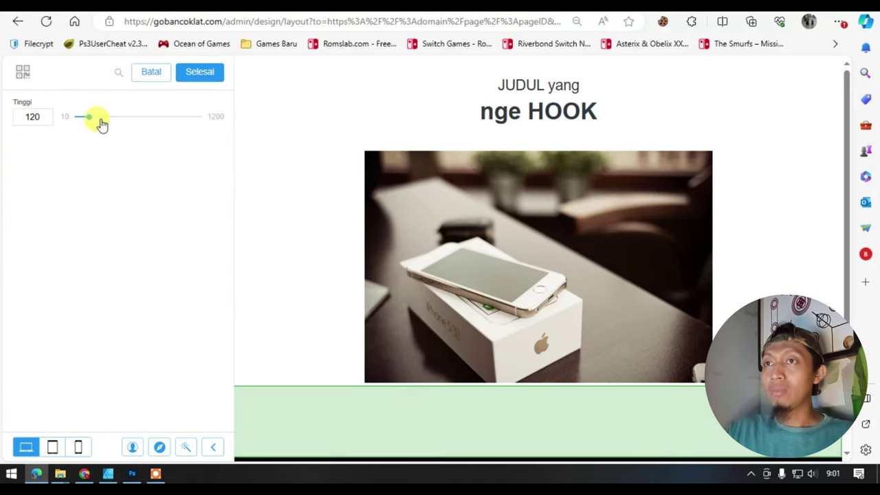
left_click_drag(88, 117, 164, 117)
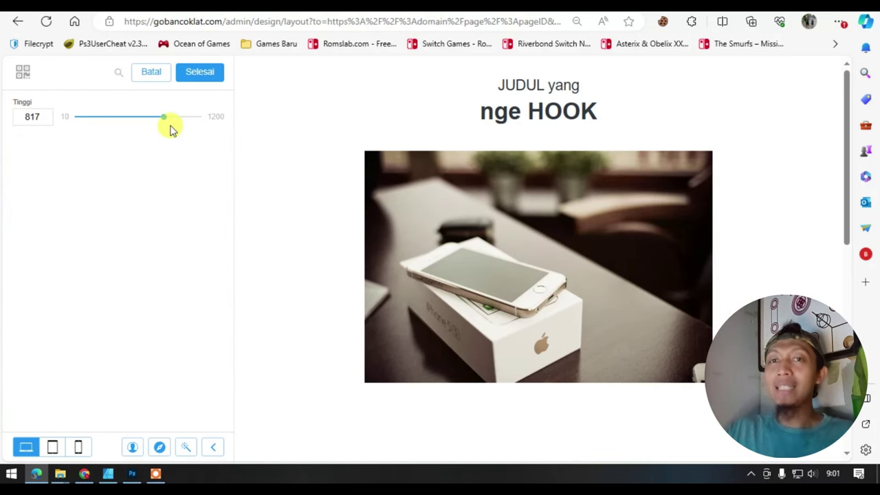
scroll(498, 220, "down", 8)
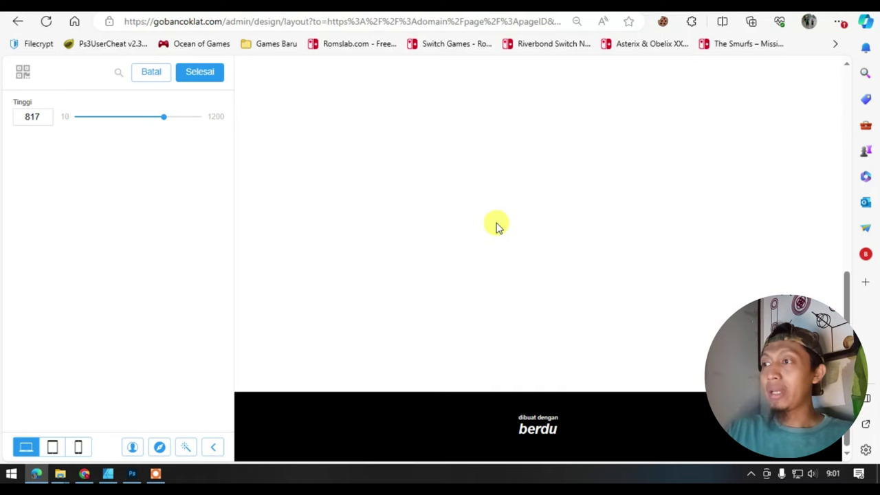
left_click(200, 72)
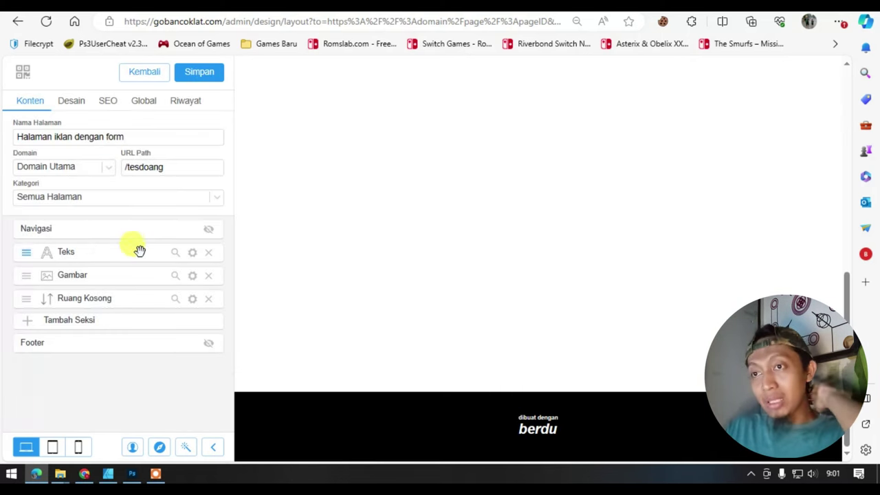
- Bring up the section types list and scroll down toward Kegiatan
left_click(128, 322)
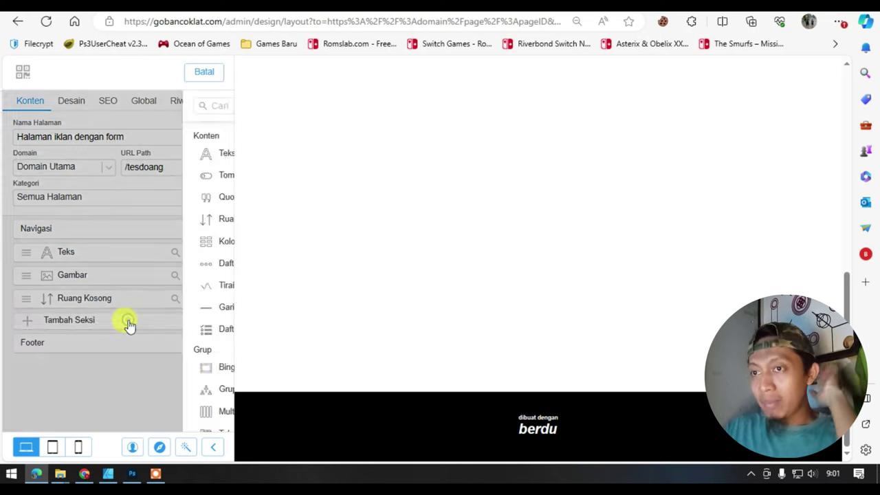
scroll(128, 321, "down", 4)
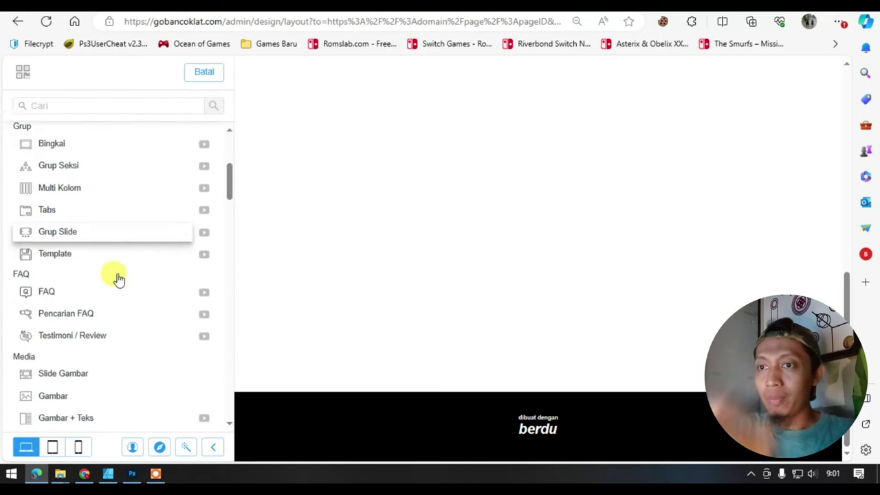
scroll(118, 278, "down", 5)
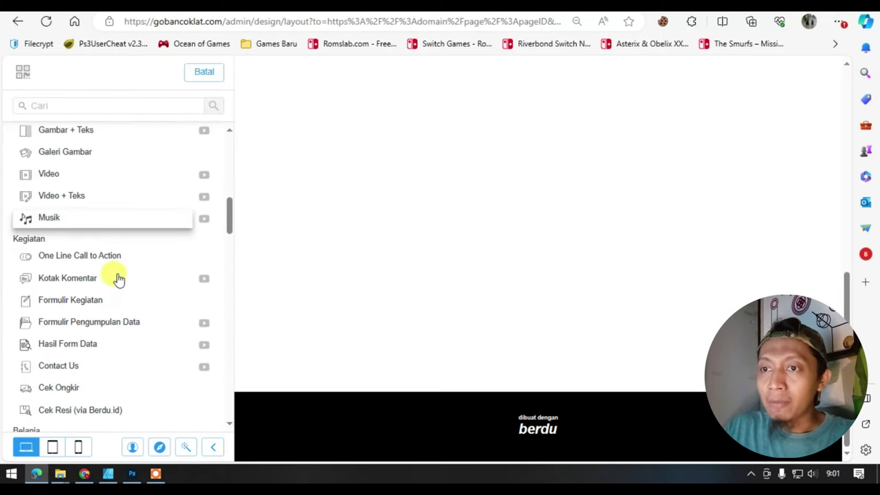
- Add a form section and set its Nama field placeholder to 'Contoh :' plus an example name
left_click(102, 327)
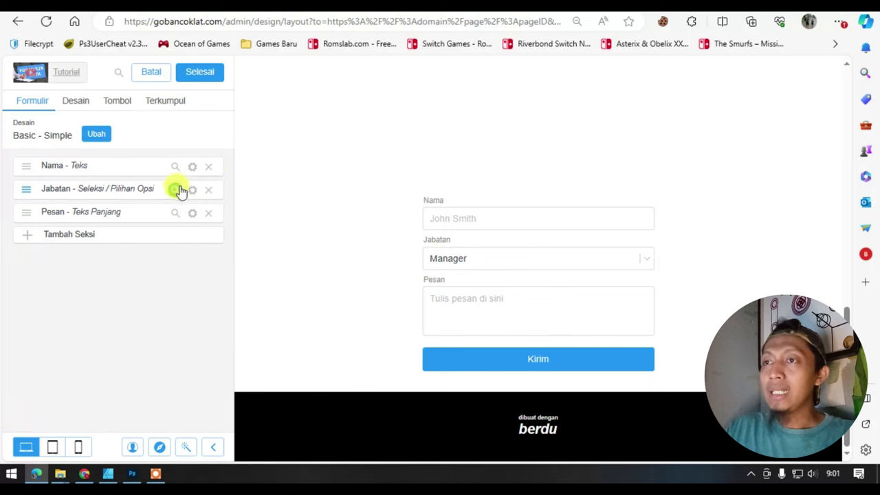
left_click(191, 168)
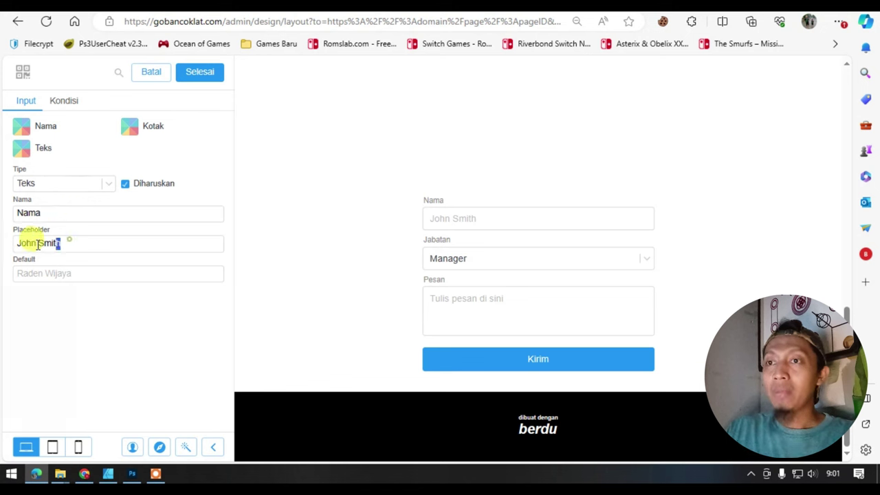
left_click_drag(63, 243, 9, 246)
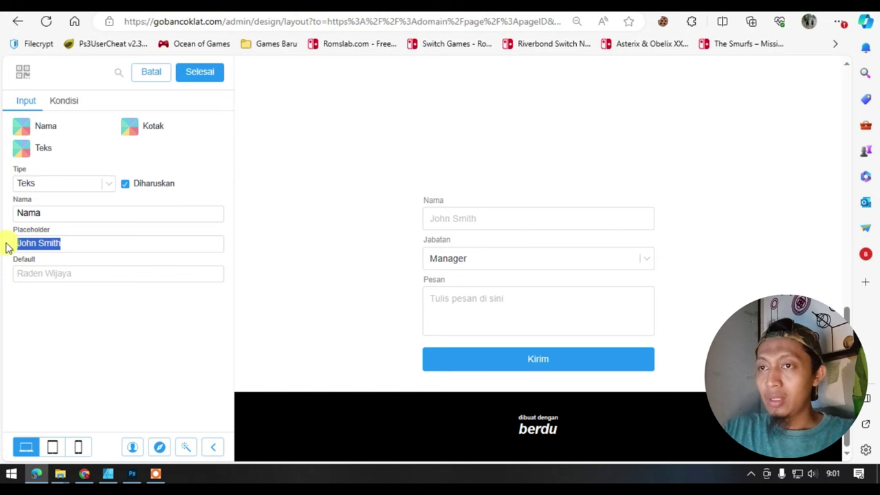
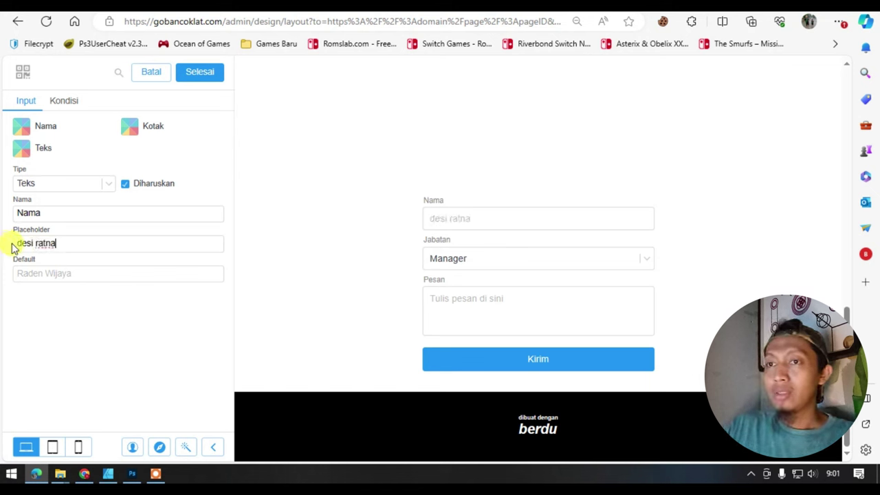
type("ontoh ")
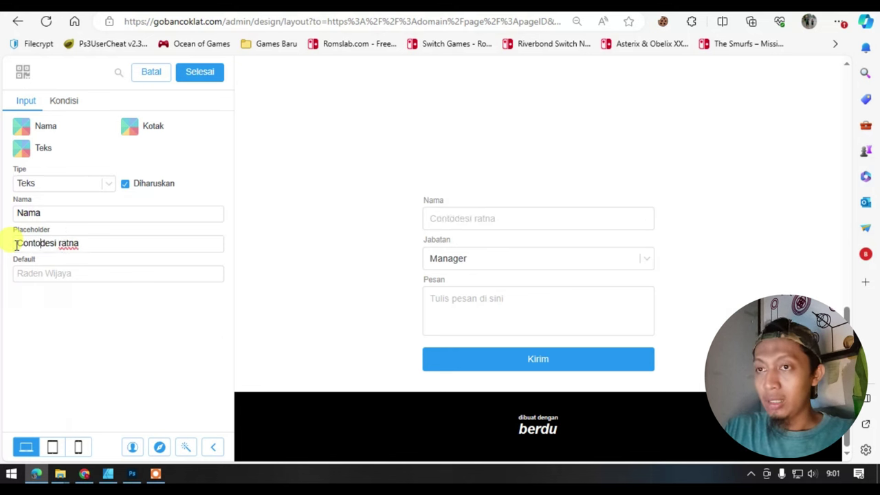
type(":")
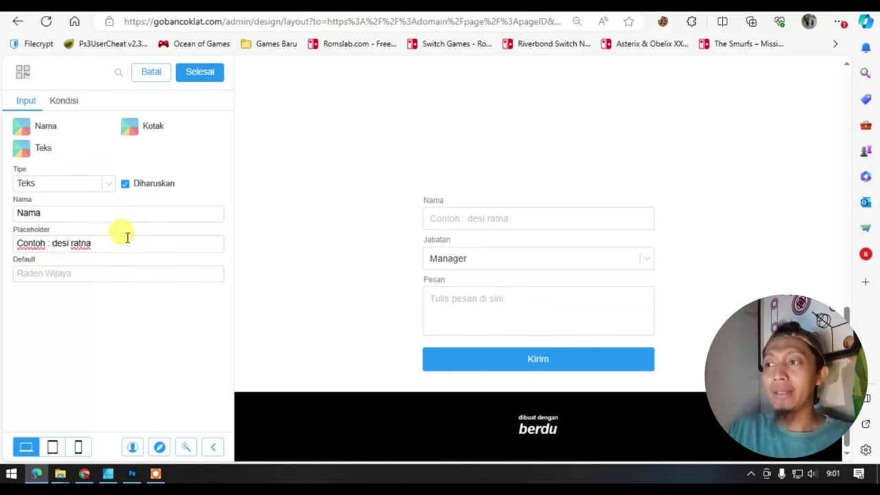
left_click(208, 75)
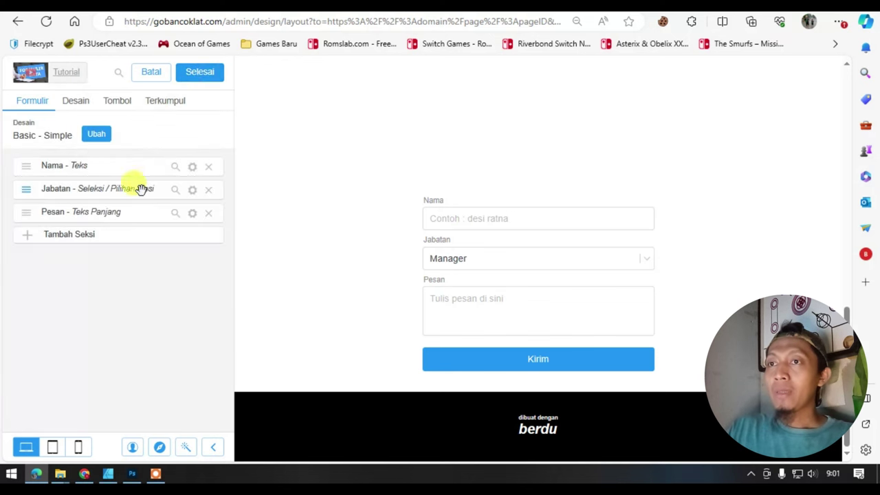
- Remove the Jabatan and Pesan fields and add a new Telepon-type field
left_click(207, 190)
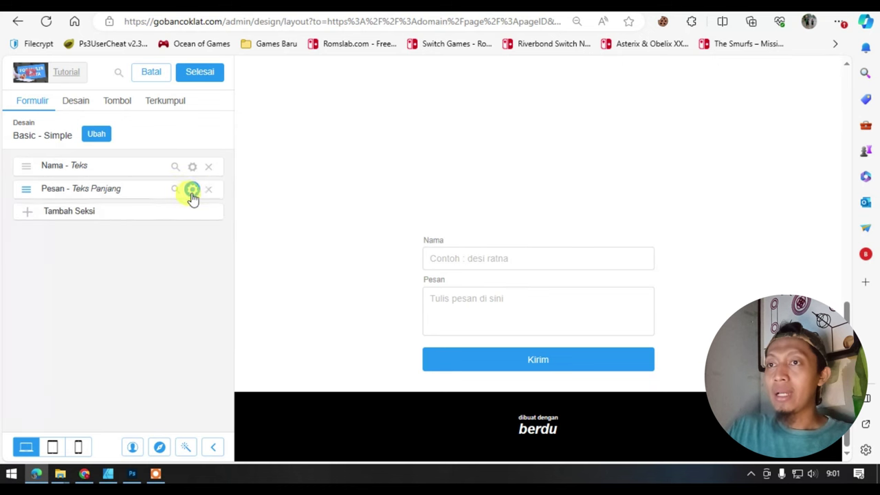
left_click(209, 189)
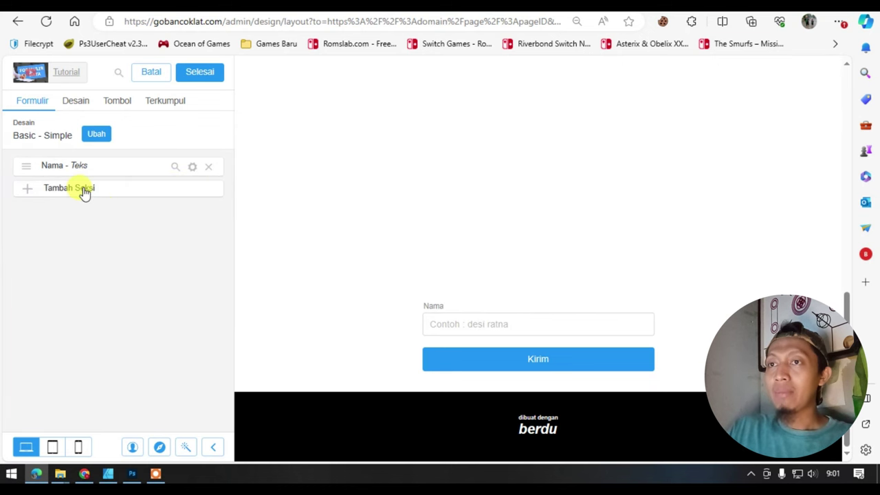
left_click(84, 192)
left_click(80, 185)
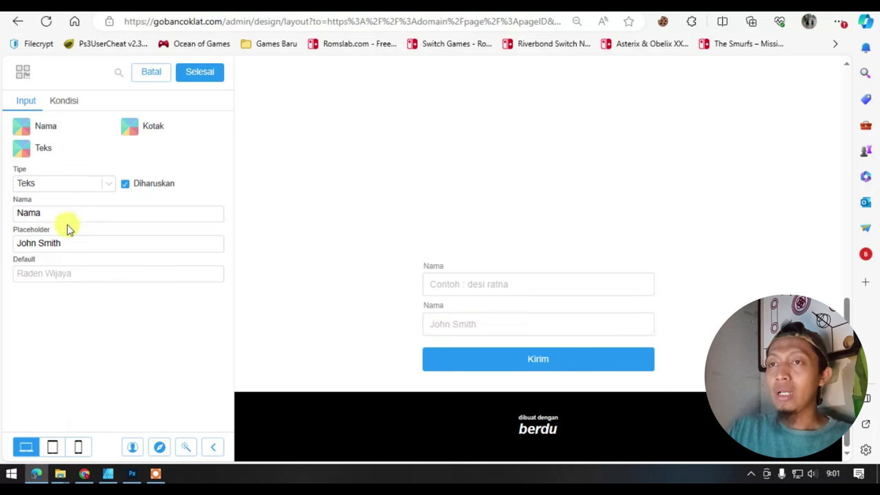
left_click(95, 184)
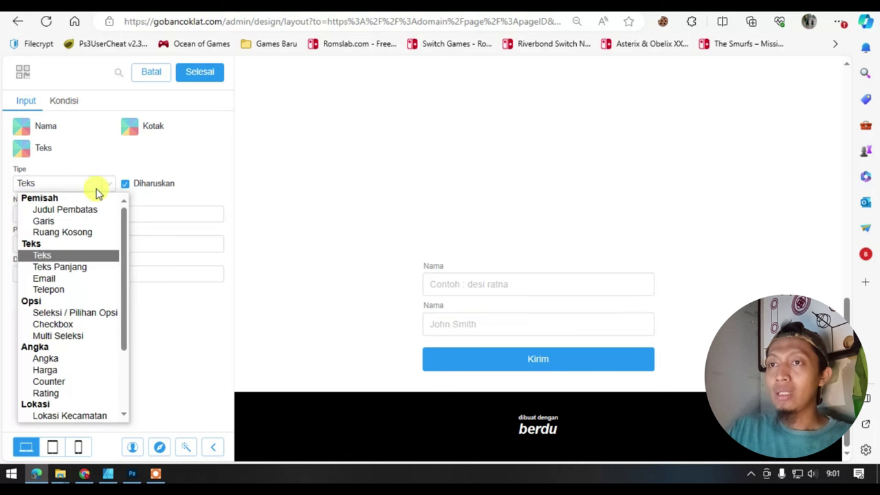
left_click(60, 289)
- Label the phone field 'Whatsapp Kamu' with placeholder '08xxxxxx'
left_click_drag(83, 215, 3, 217)
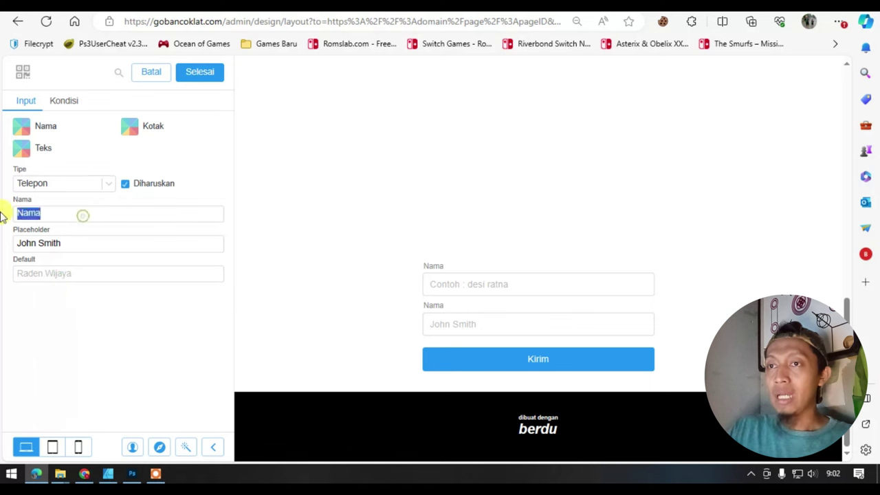
type("T")
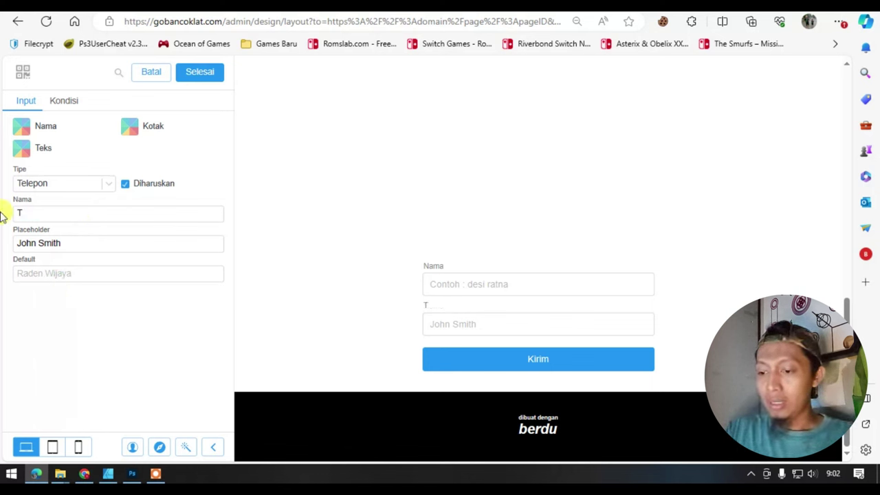
key("BackSpace")
type("Whatsapp Kamu")
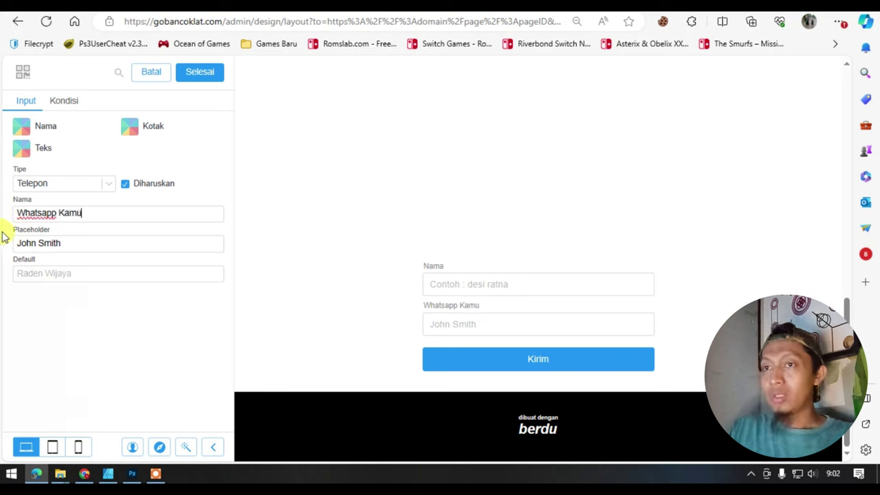
left_click_drag(65, 241, 6, 244)
type("08xxxxxx")
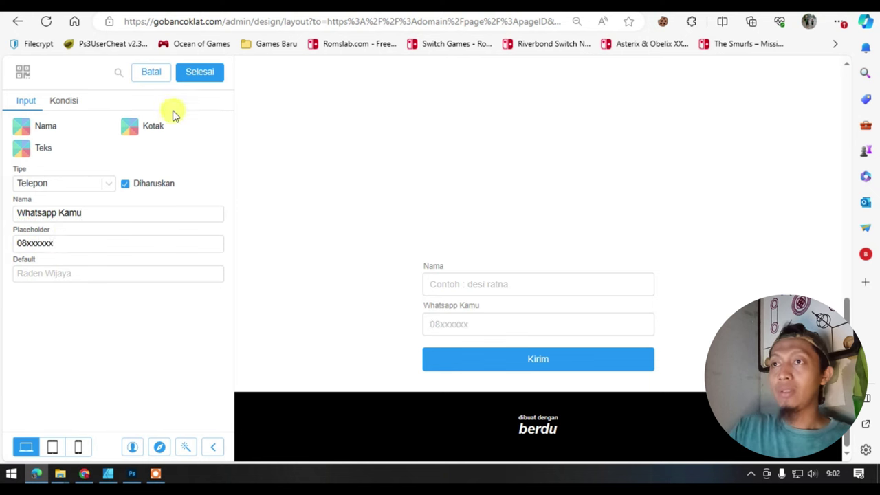
left_click(199, 74)
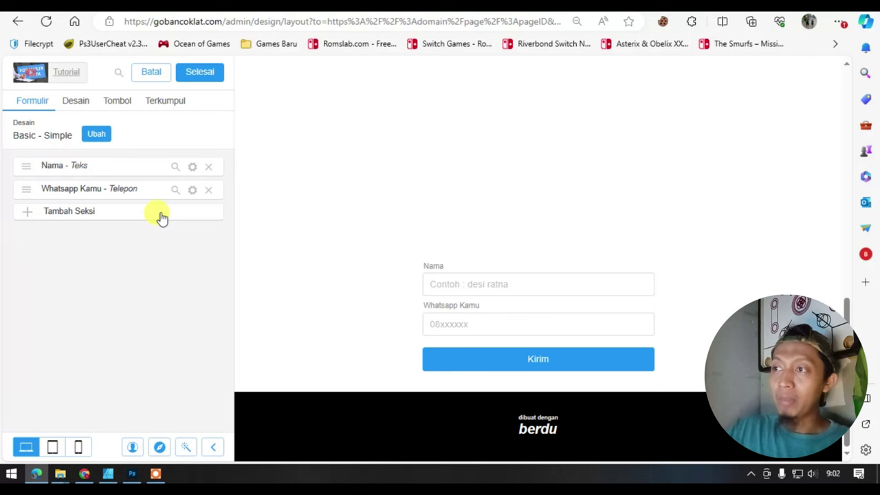
- Add a third field to the form
scroll(360, 218, "up", 5)
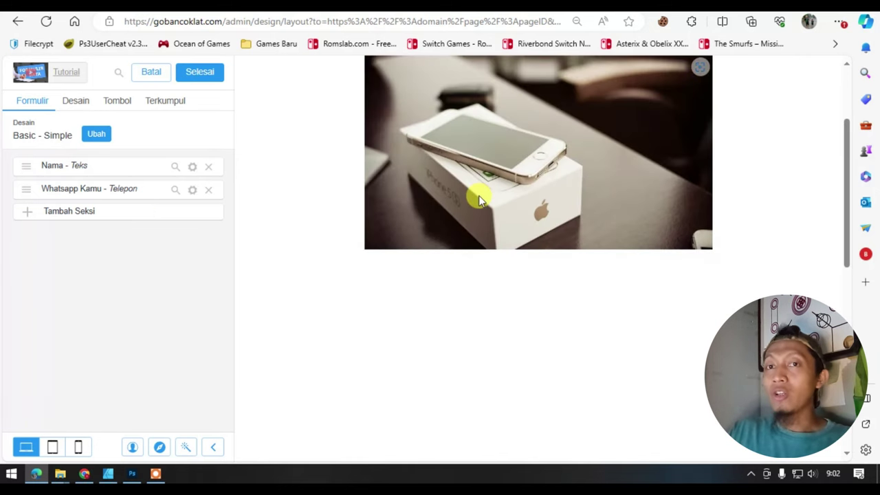
scroll(479, 199, "down", 3)
scroll(480, 199, "up", 3)
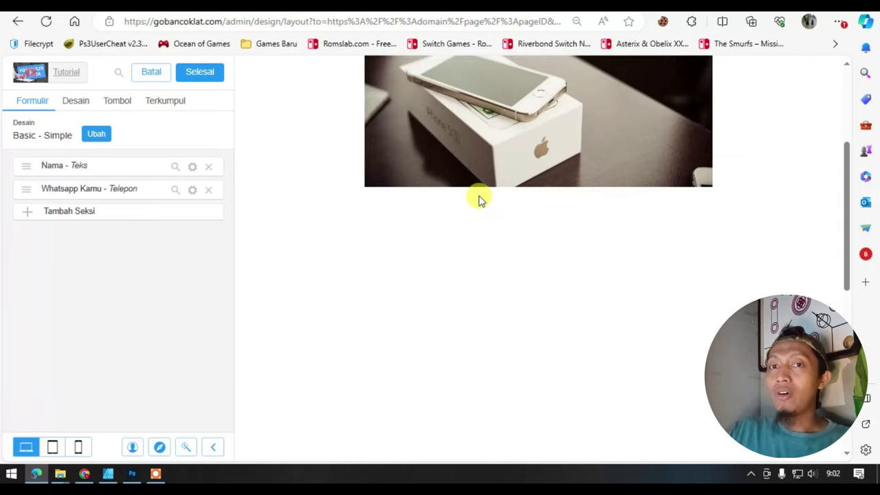
scroll(480, 199, "down", 5)
scroll(480, 199, "down", 2)
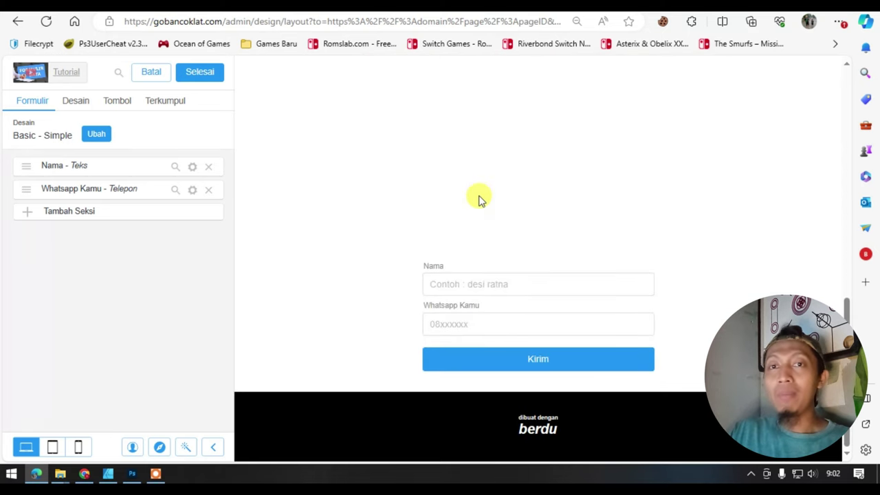
scroll(477, 196, "up", 1)
scroll(477, 197, "down", 1)
left_click(120, 221)
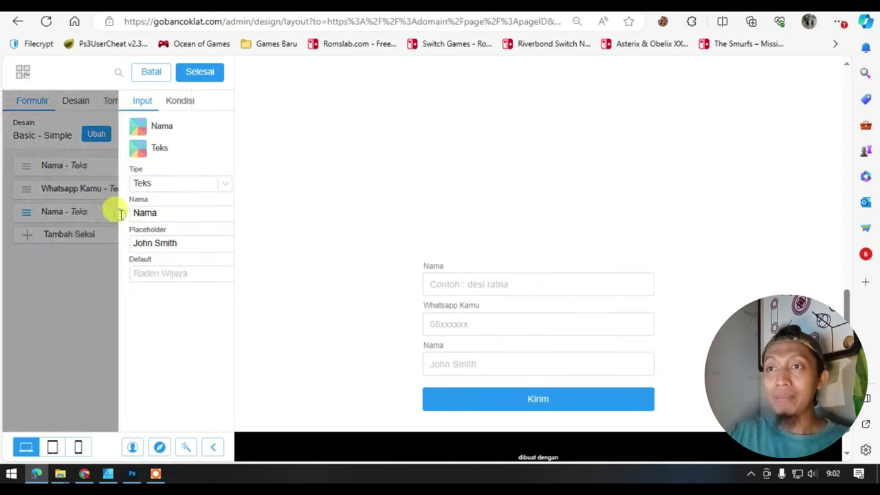
- Make the third field a Seleksi / Pilihan Opsi choice with Iphone 11, iphone 13 and iphone 15
left_click(103, 187)
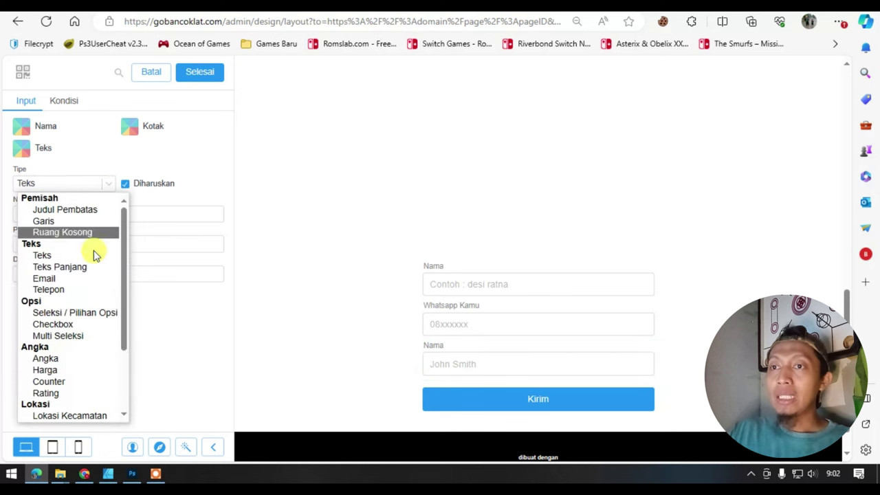
left_click(82, 313)
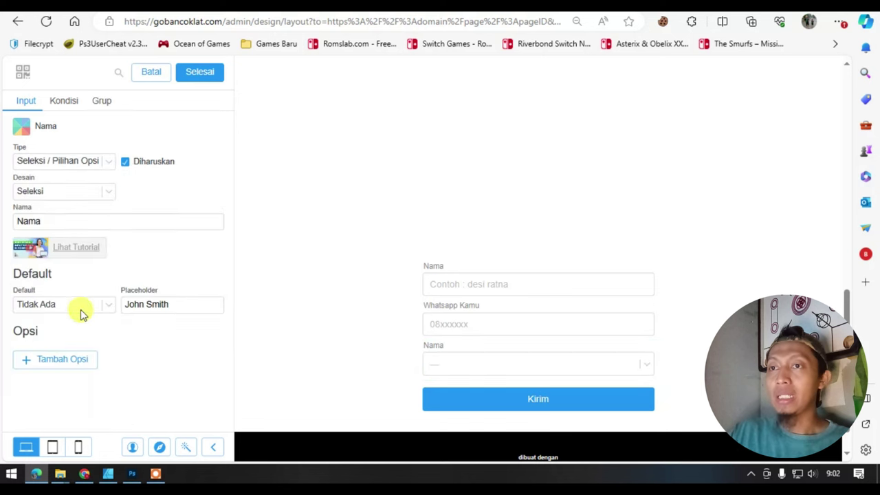
left_click(56, 361)
type("11")
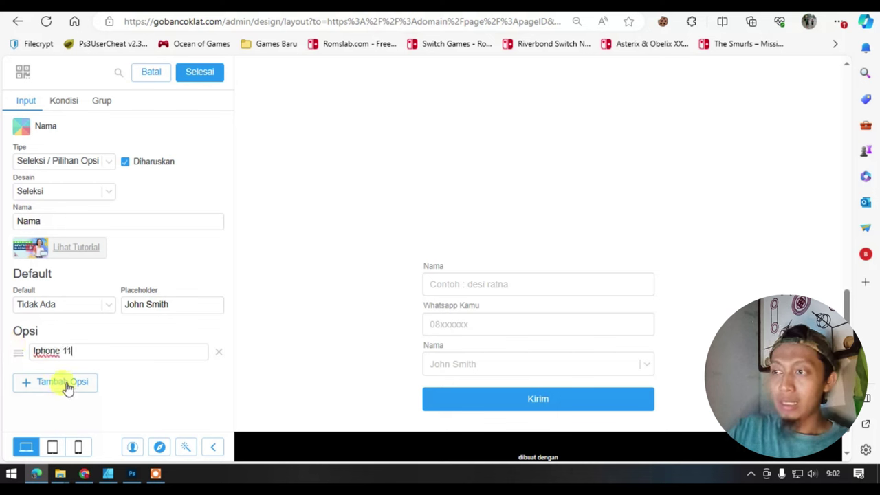
left_click(63, 385)
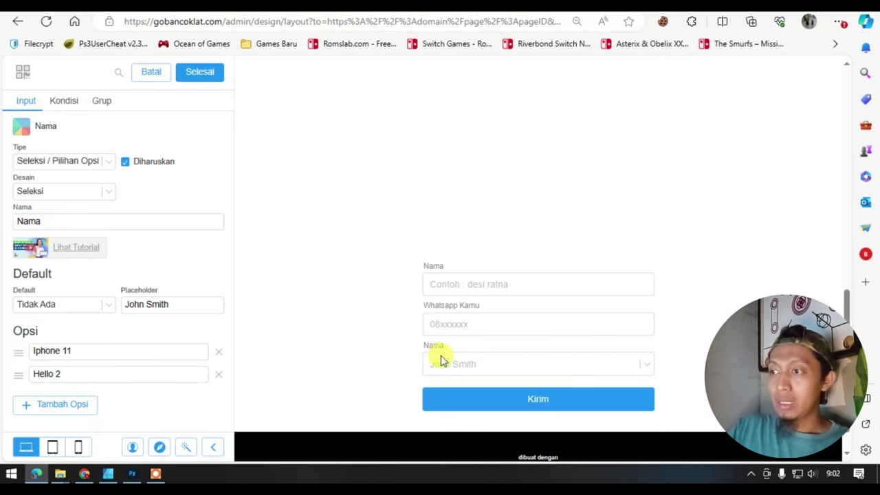
scroll(443, 360, "down", 1)
left_click(110, 374)
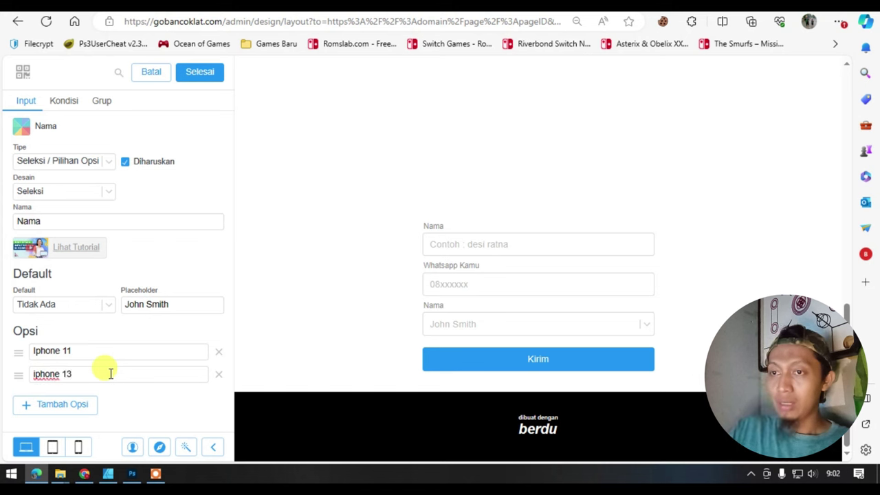
left_click(63, 404)
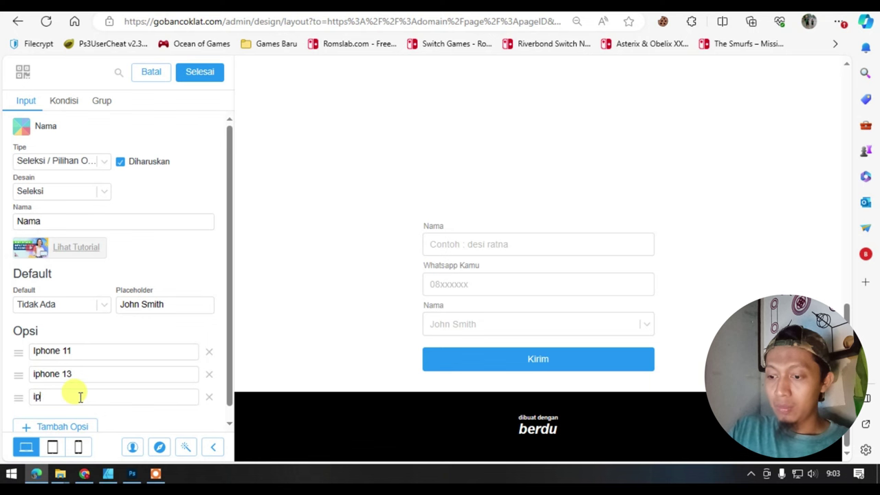
type("5")
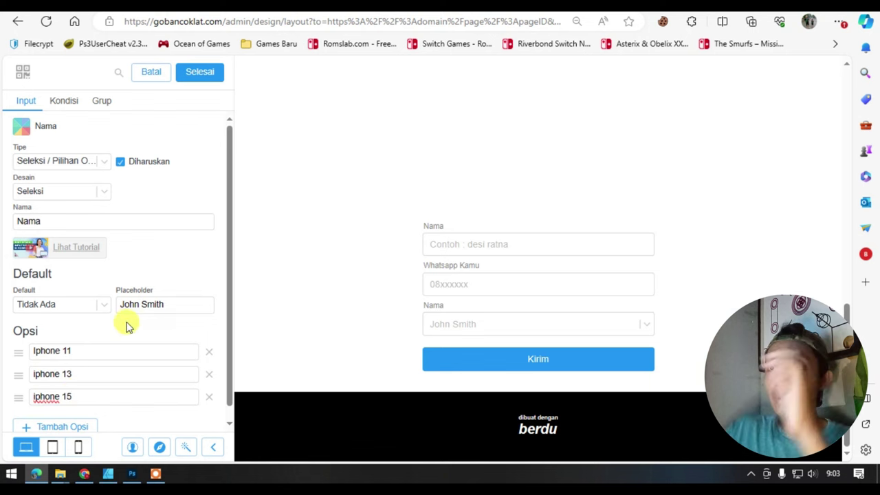
left_click(102, 191)
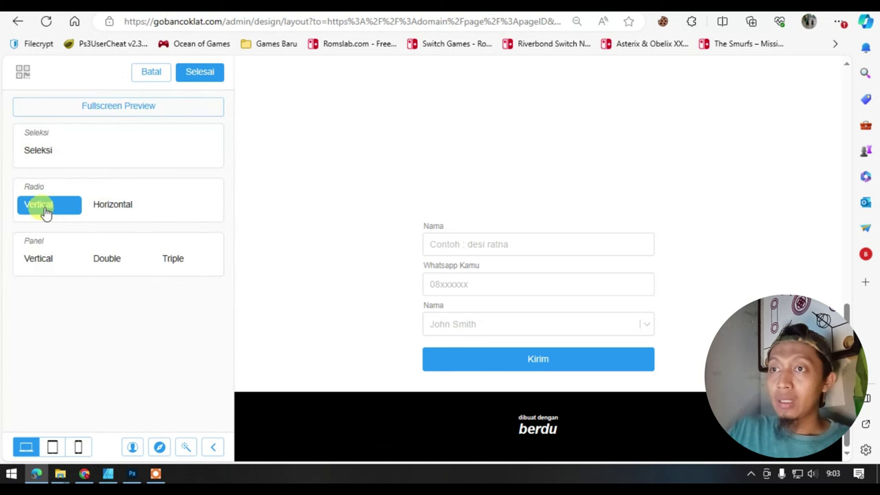
- Display the iPhone options as vertical panels
left_click(38, 209)
left_click(37, 260)
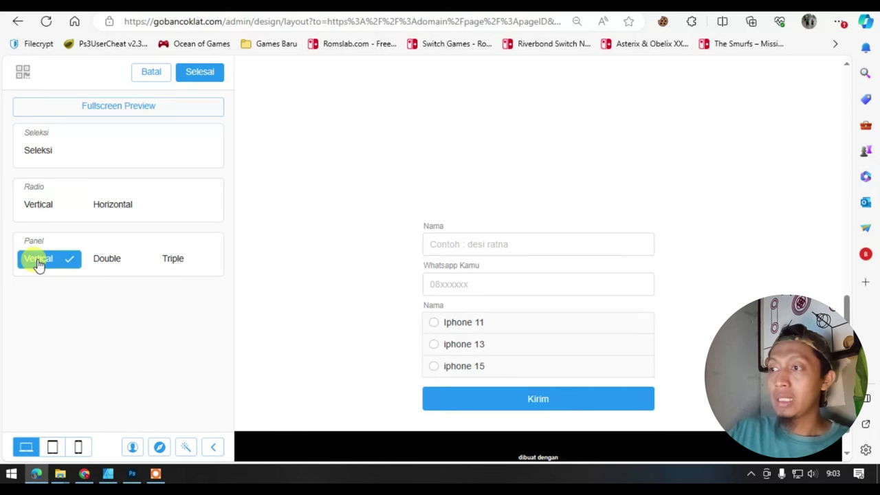
left_click(200, 75)
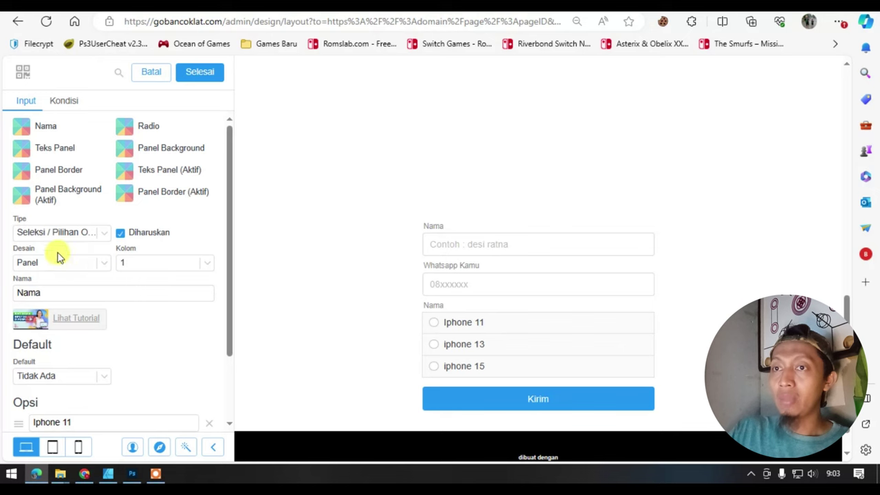
left_click(187, 74)
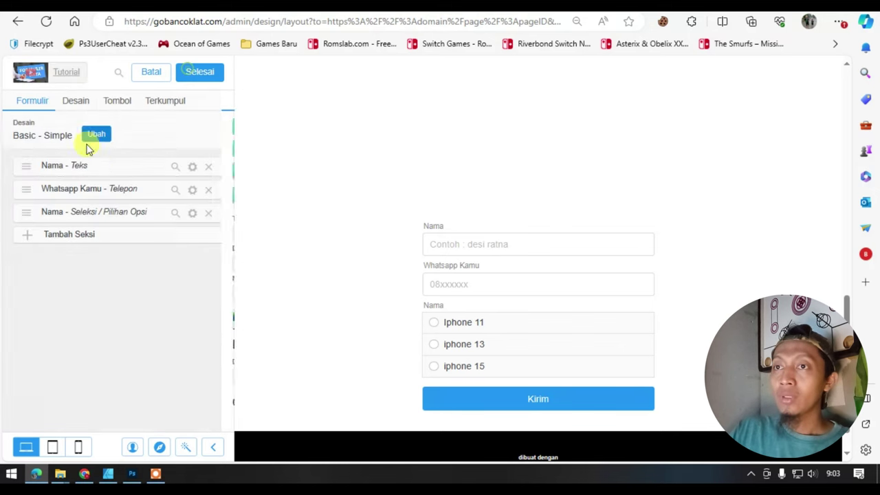
- Rename the options field to 'Pilihan Varian / Type'
left_click(192, 213)
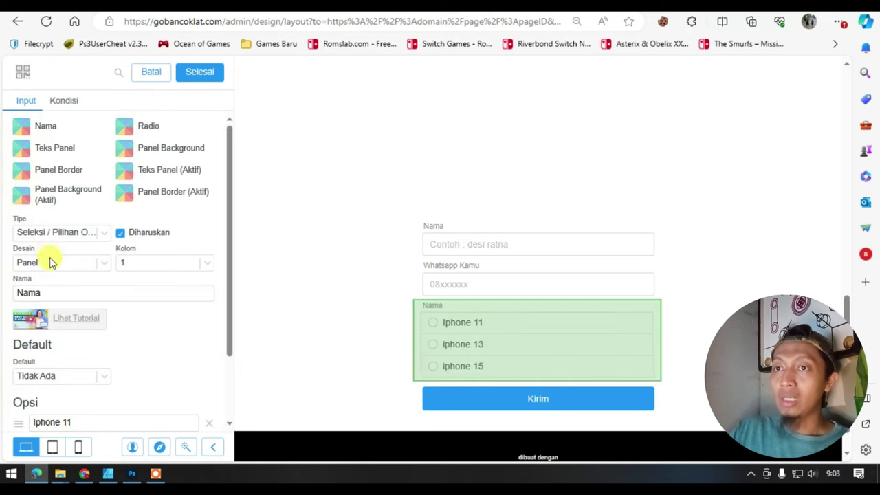
left_click_drag(51, 292, 3, 296)
type("Pilihan Varian / Type")
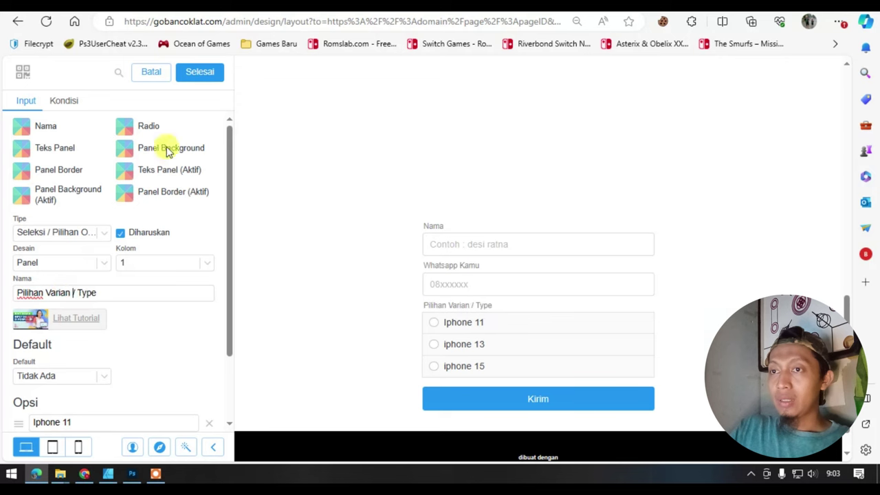
left_click(192, 73)
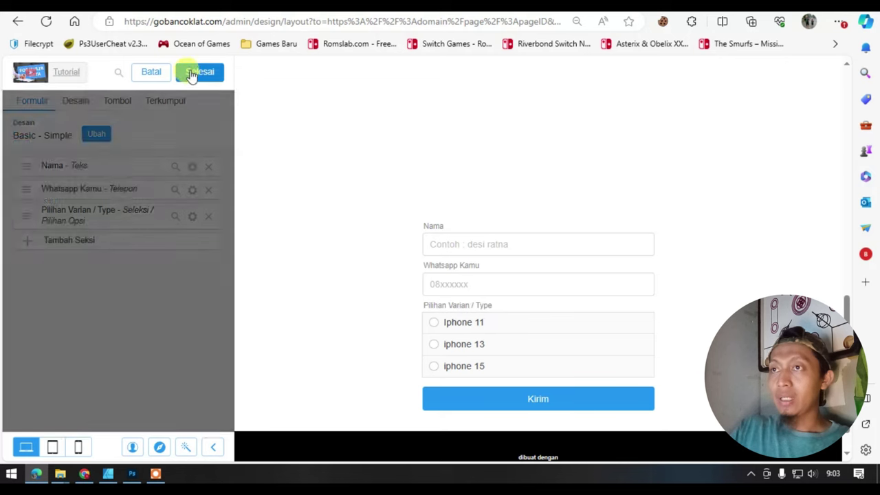
- Reopen the lead form's design settings and bring up the Kirim submit button's settings
left_click(198, 70)
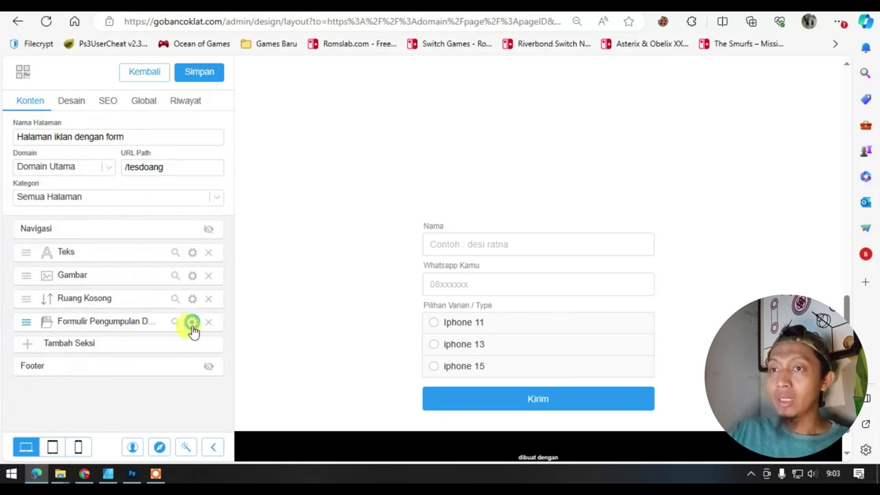
left_click(193, 323)
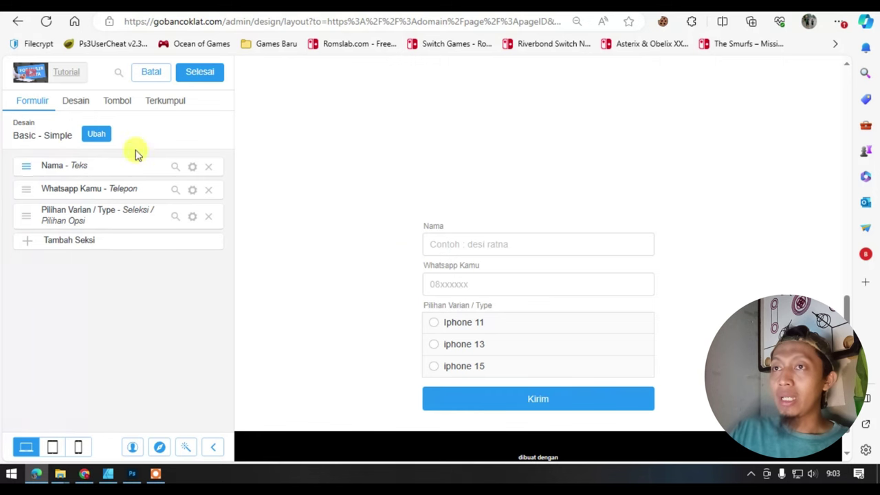
left_click(83, 102)
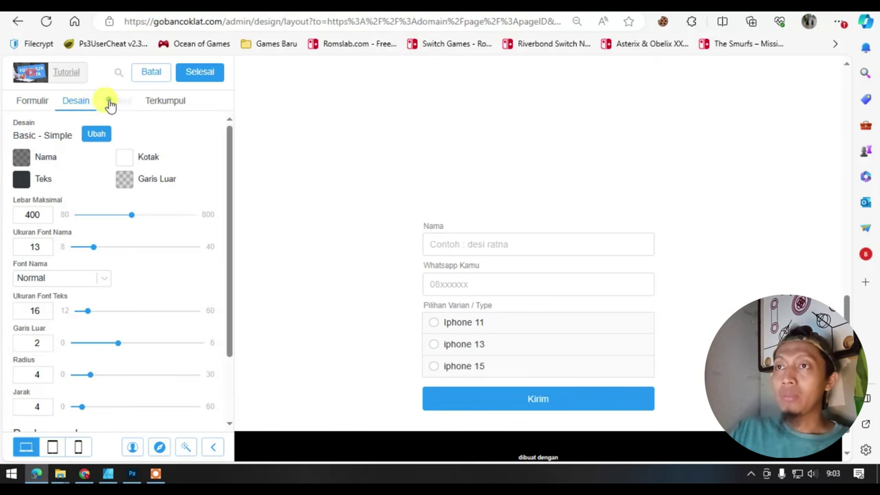
left_click(108, 103)
left_click(191, 172)
left_click(90, 363)
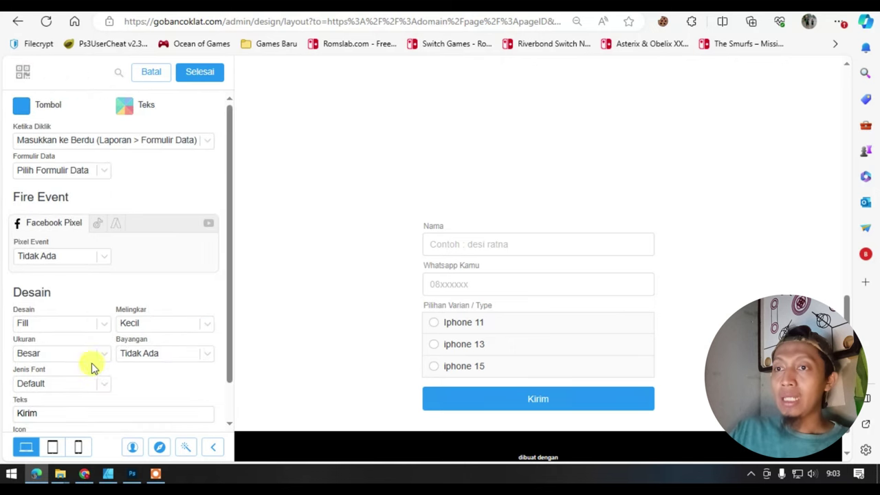
scroll(90, 385, "down", 1)
- Replace the button label Kirim with 'Order Sekarang'
left_click(118, 377)
left_click_drag(118, 377, 7, 375)
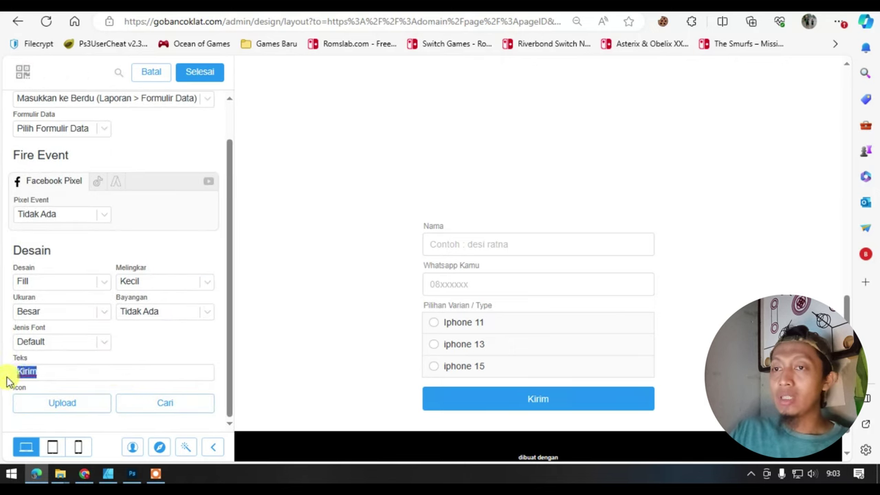
type("Order ")
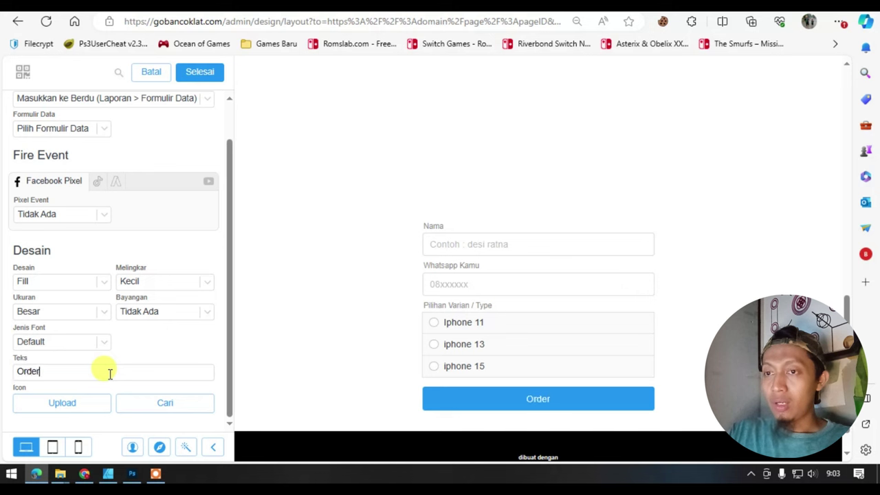
type("SEKara")
key("BackSpace")
key("BackSpace")
key("BackSpace")
key("BackSpace")
key("BackSpace")
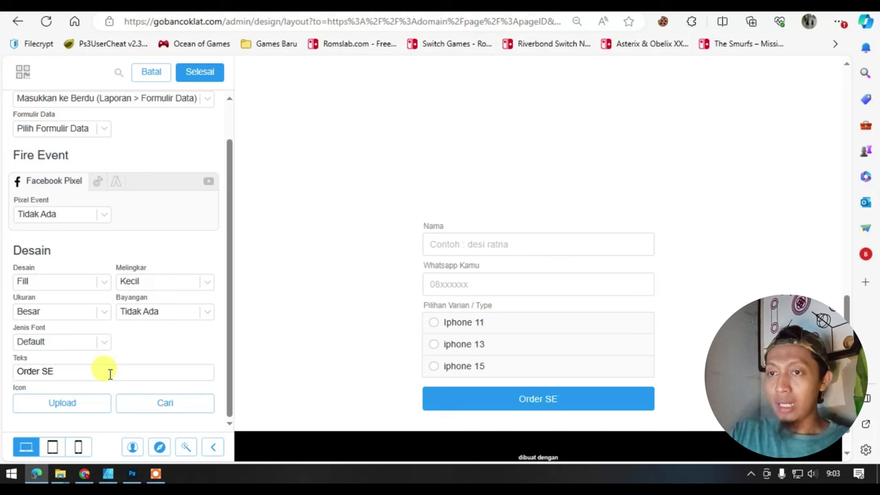
type("ke")
key("BackSpace")
key("BackSpace")
type("e")
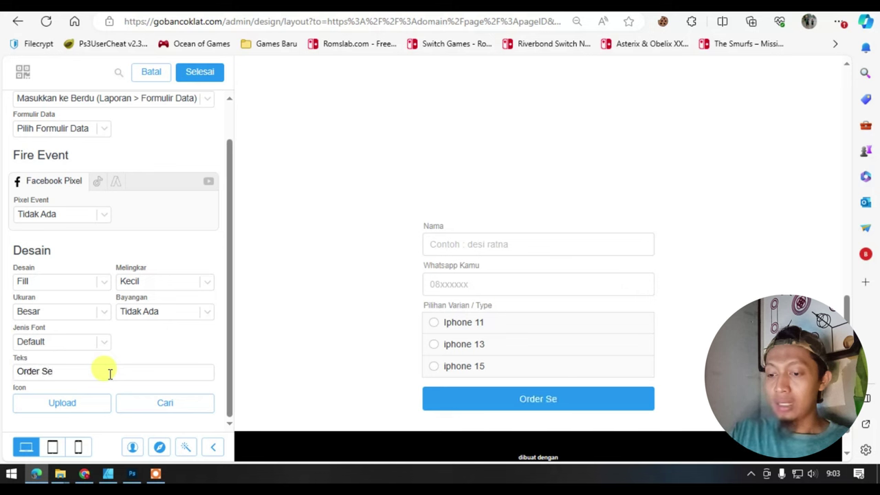
type("karang")
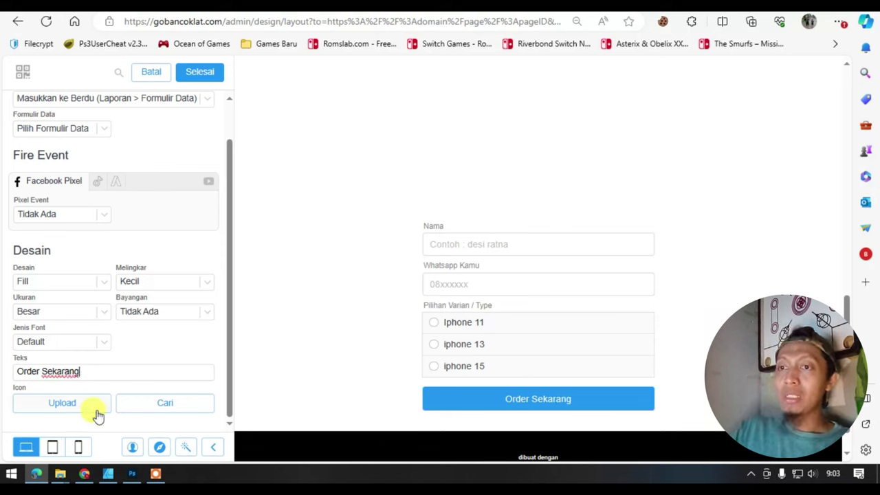
- Give the submit button the WhatsApp icon
left_click(157, 405)
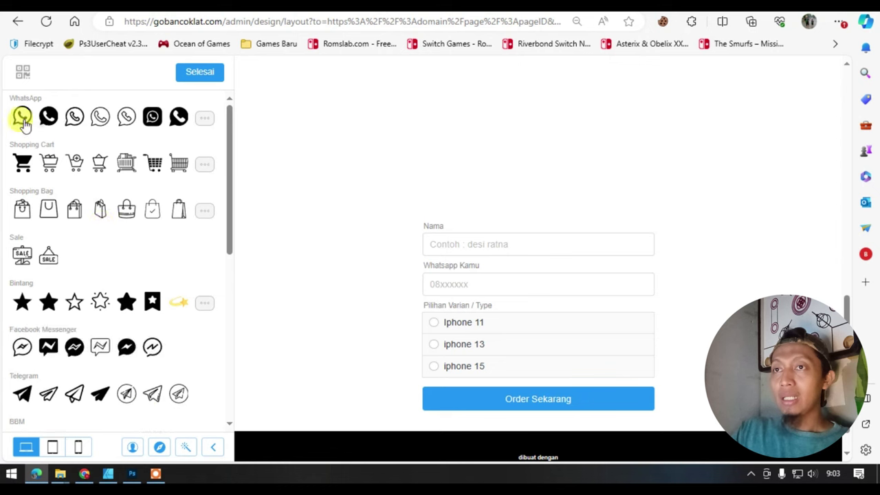
left_click(22, 117)
left_click(220, 77)
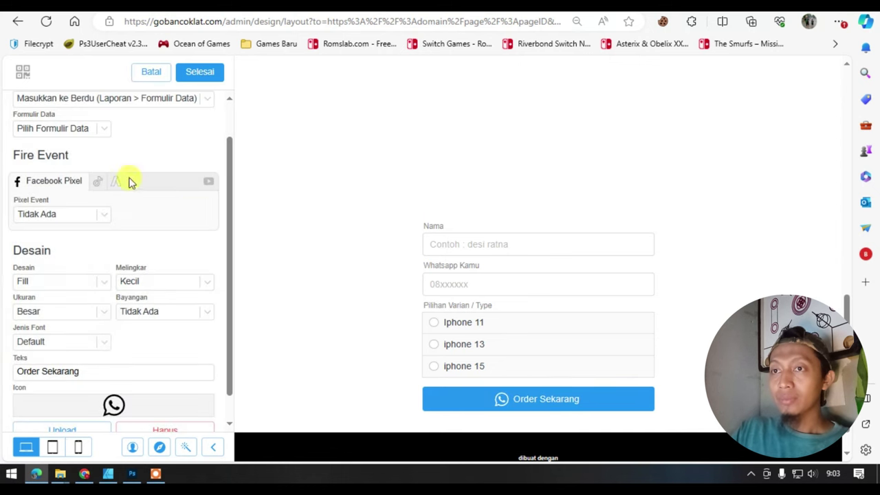
- Colour the button green (#388E3C)
scroll(61, 195, "up", 1)
left_click(53, 170)
left_click(23, 108)
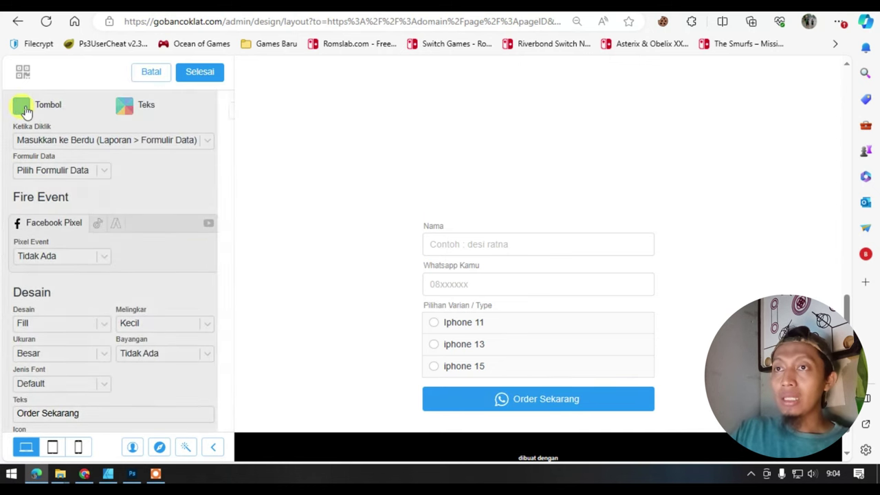
left_click(101, 372)
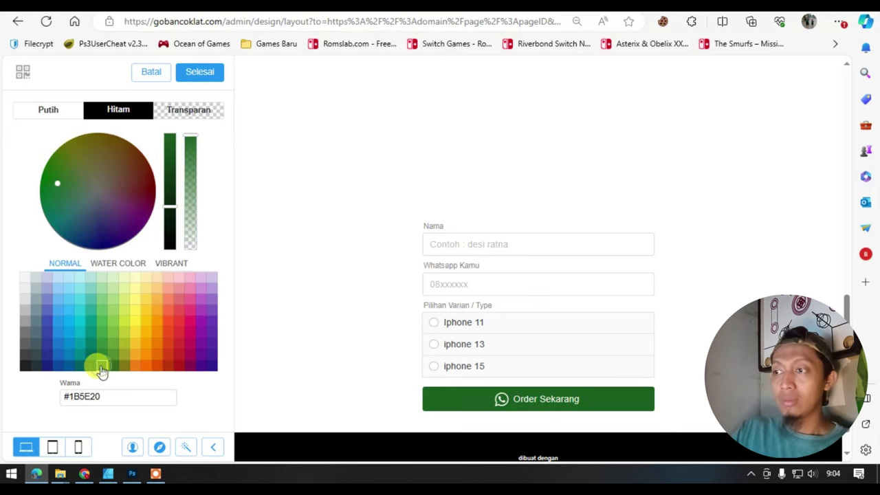
left_click(102, 346)
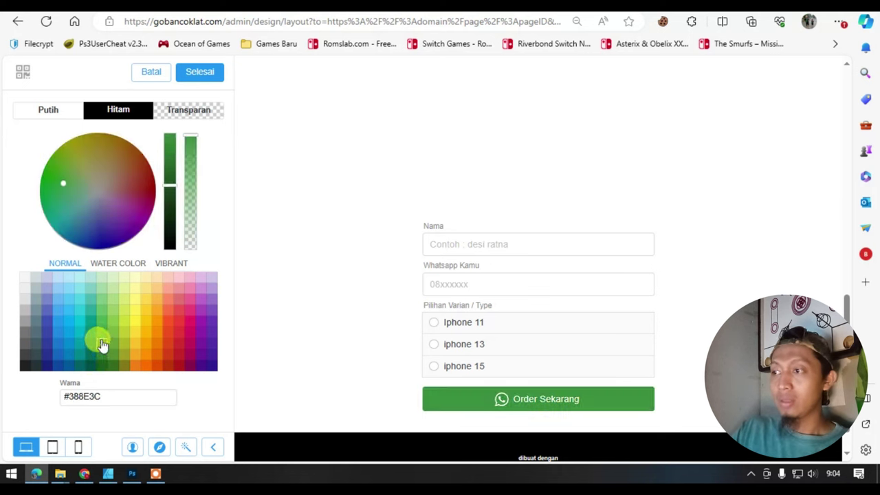
left_click(200, 73)
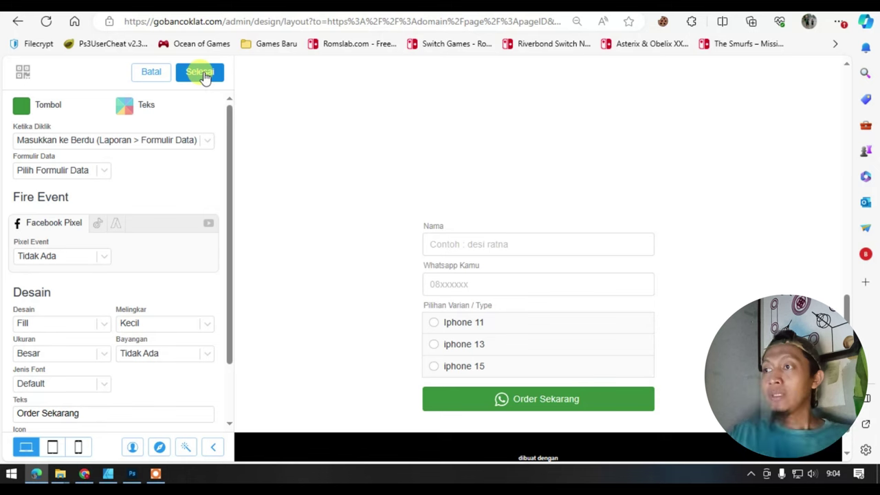
- Bring up the button's Formulir Data list
scroll(515, 314, "down", 1)
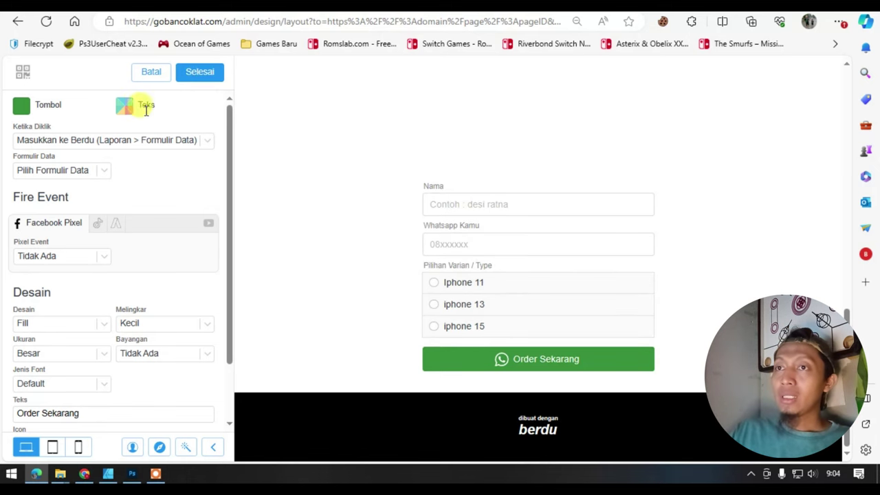
left_click(90, 172)
left_click(132, 160)
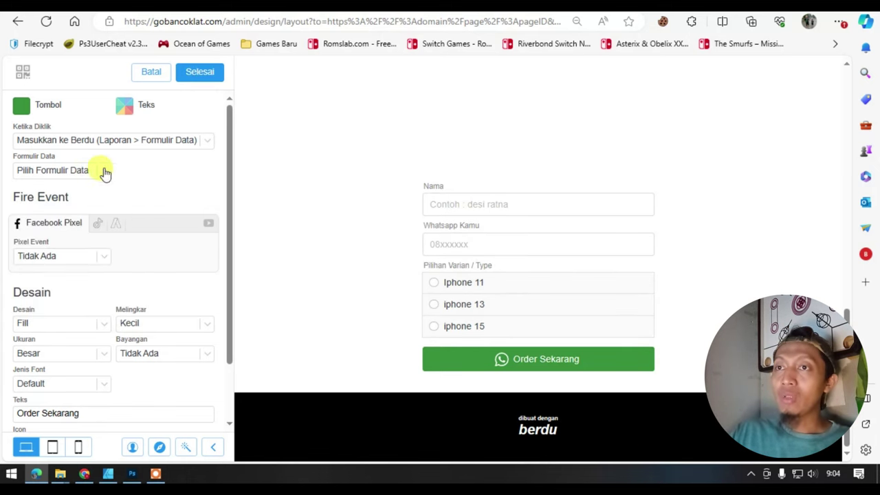
- Choose KLOSING as the Formulir Data that stores the button's submissions
left_click(103, 171)
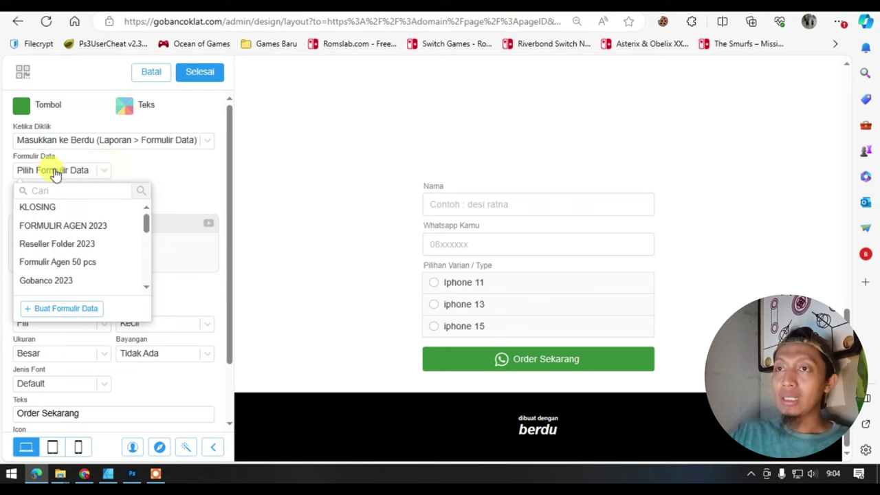
left_click(76, 170)
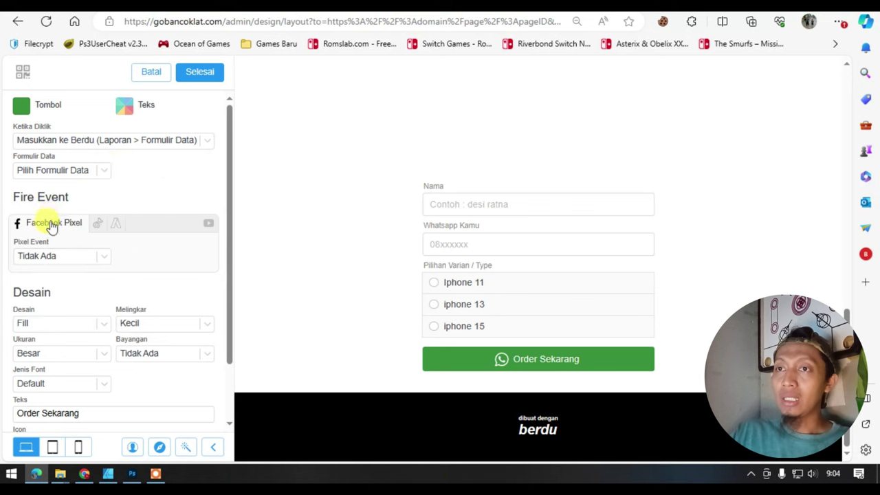
left_click(64, 172)
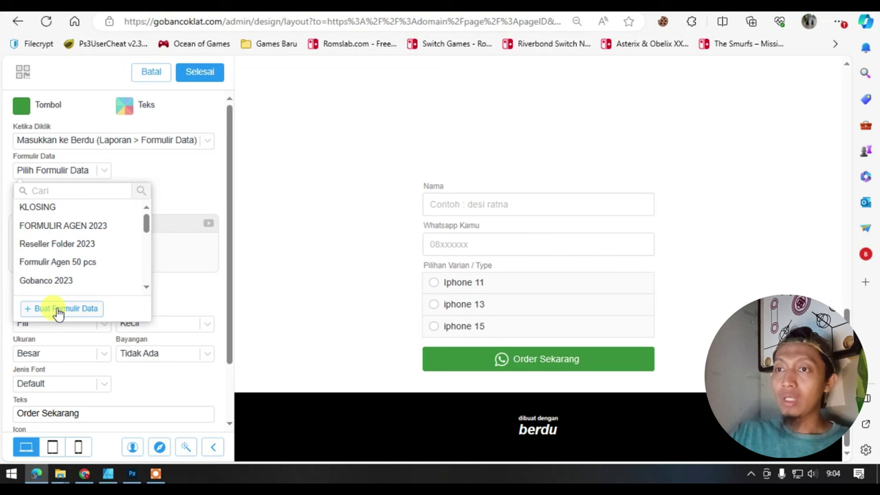
left_click(179, 186)
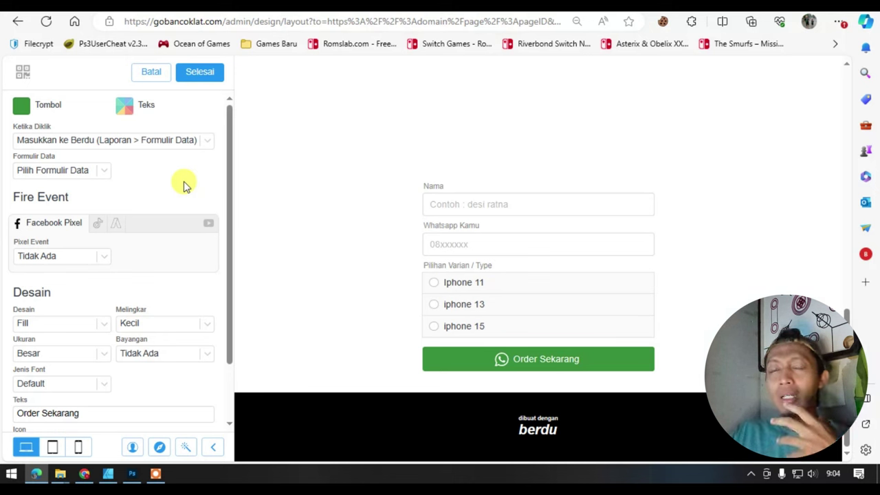
left_click(102, 176)
left_click(75, 177)
left_click(59, 172)
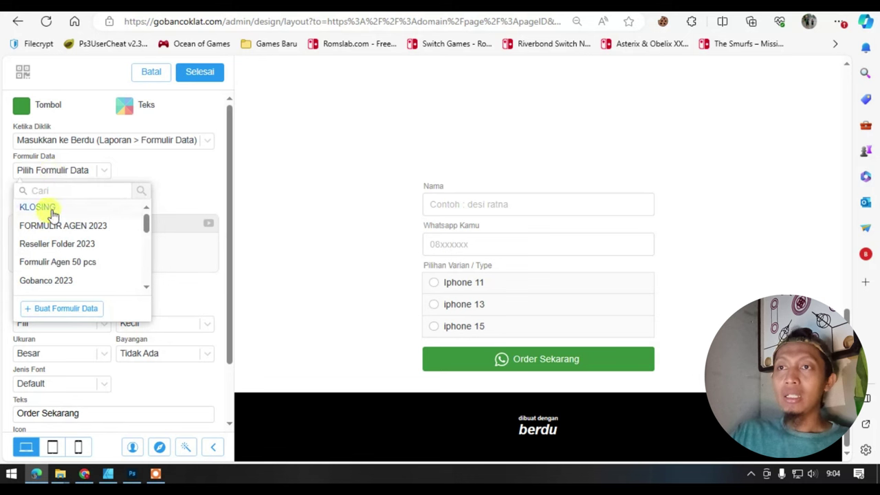
left_click(50, 209)
left_click(49, 172)
left_click(172, 170)
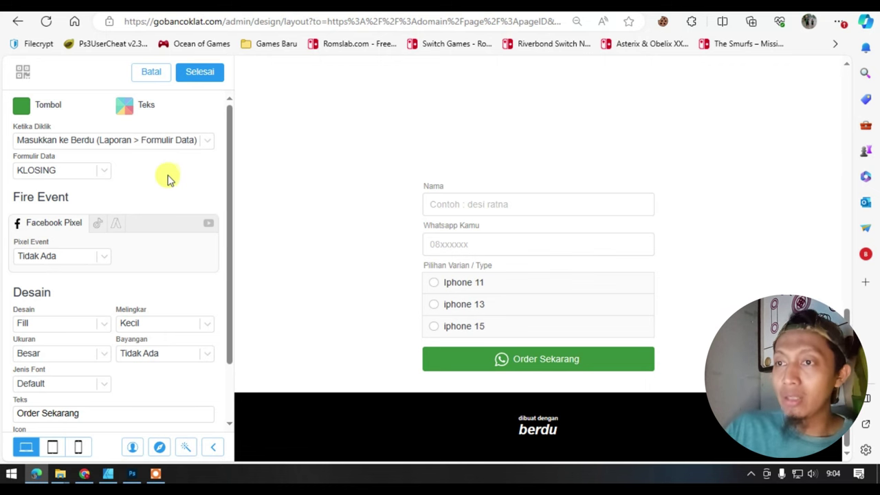
scroll(165, 182, "down", 1)
- Close the button settings, tick 'Redirect setelah terkumpul' under Terkumpul, and choose WhatsApp as Target
left_click(199, 74)
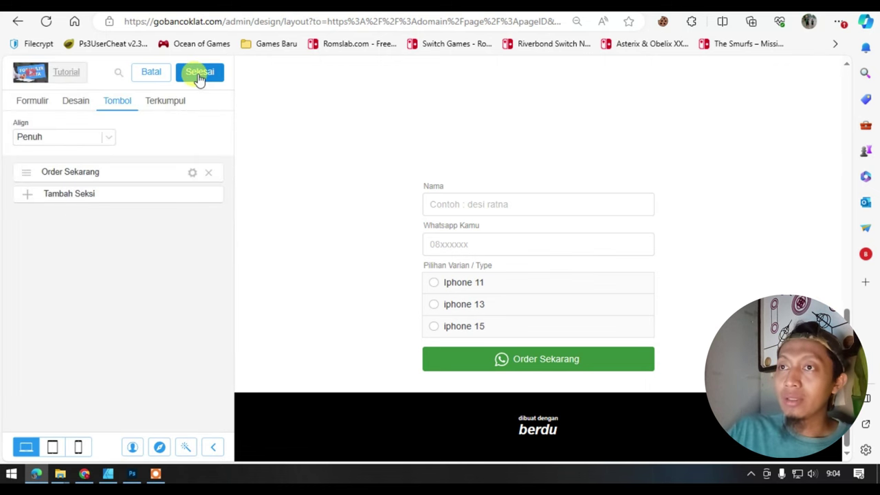
left_click(169, 108)
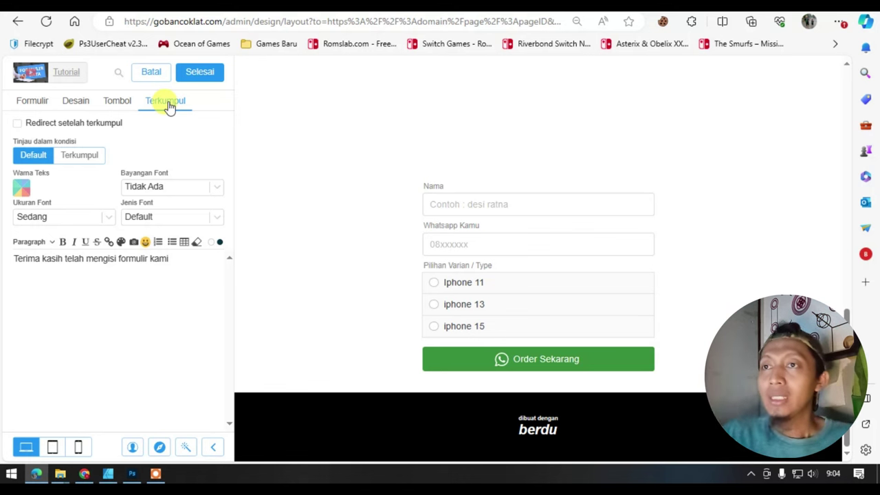
left_click(18, 124)
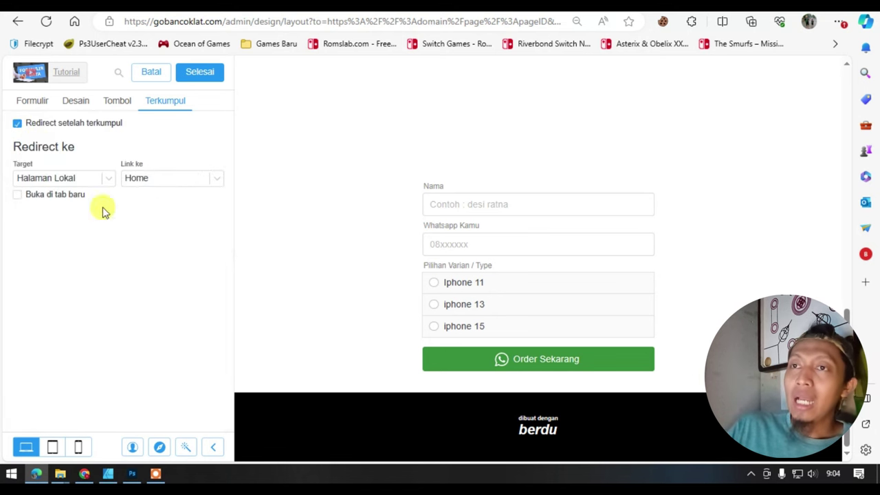
left_click(95, 180)
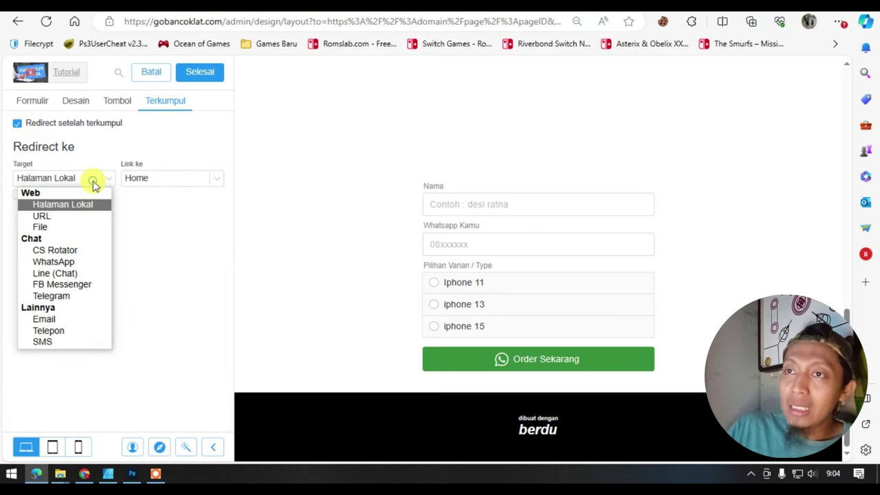
left_click(63, 265)
- Enter the admin's WhatsApp phone number and draft the message 'hai admin, mau order iphone dong'
left_click(169, 179)
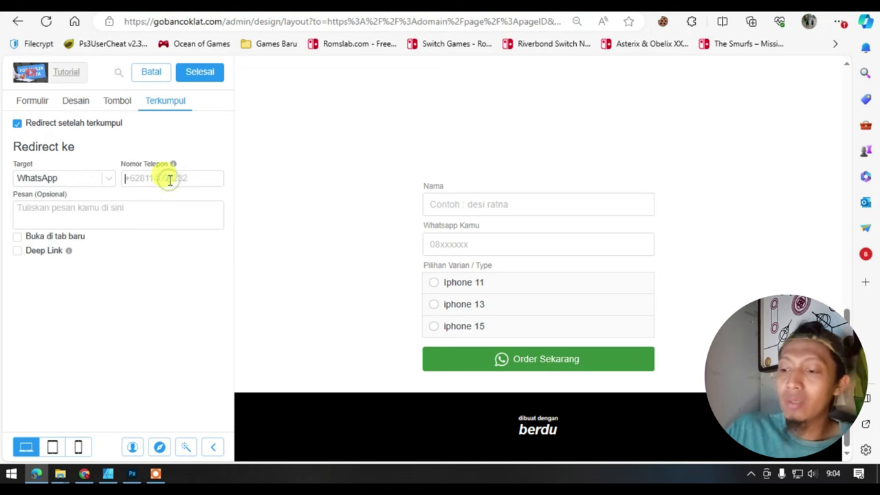
type("08515xxxxx")
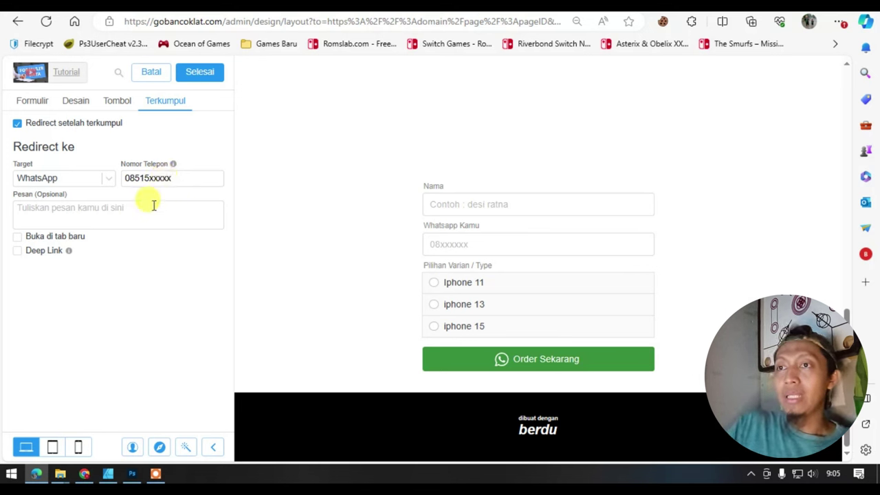
left_click(153, 205)
type("ha")
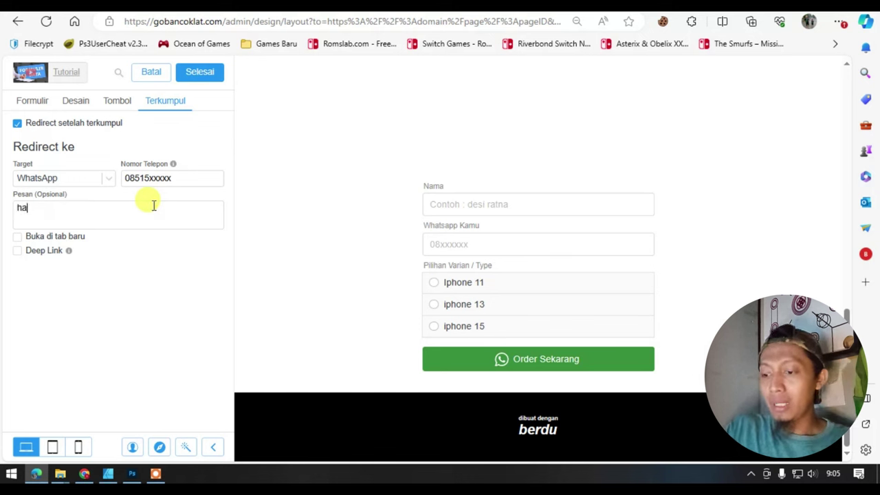
type("i admin,")
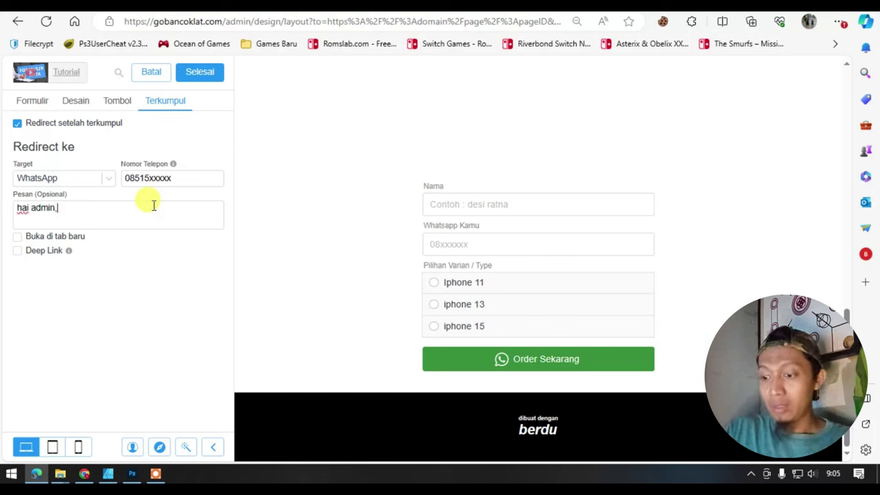
type(" mau order ip")
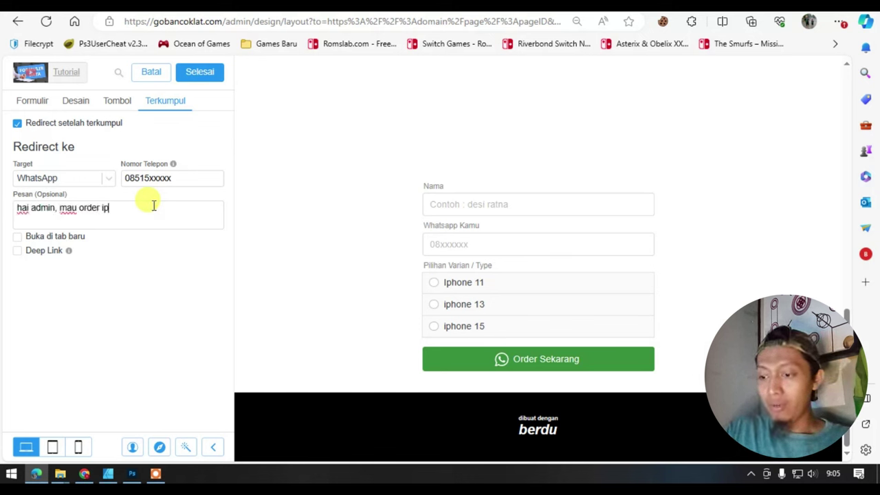
type("hone dong..")
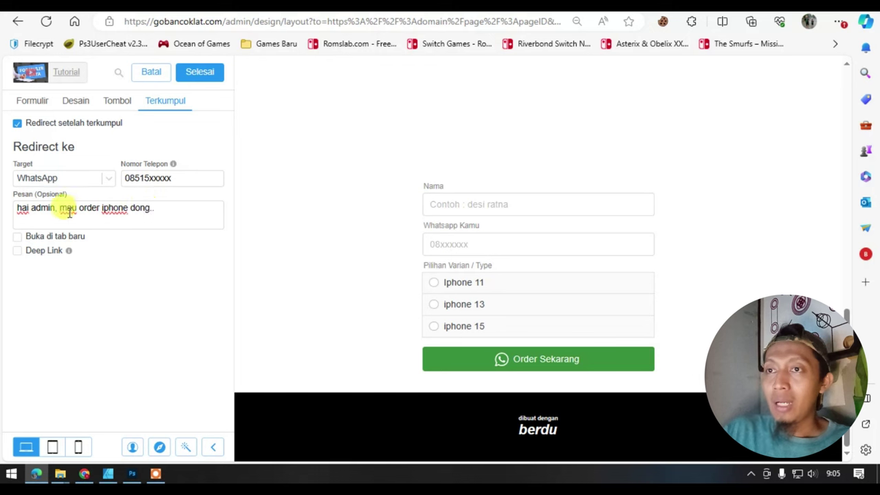
- Rewrite the end of the message so it reads 'hai admin, saya'
right_click(62, 208)
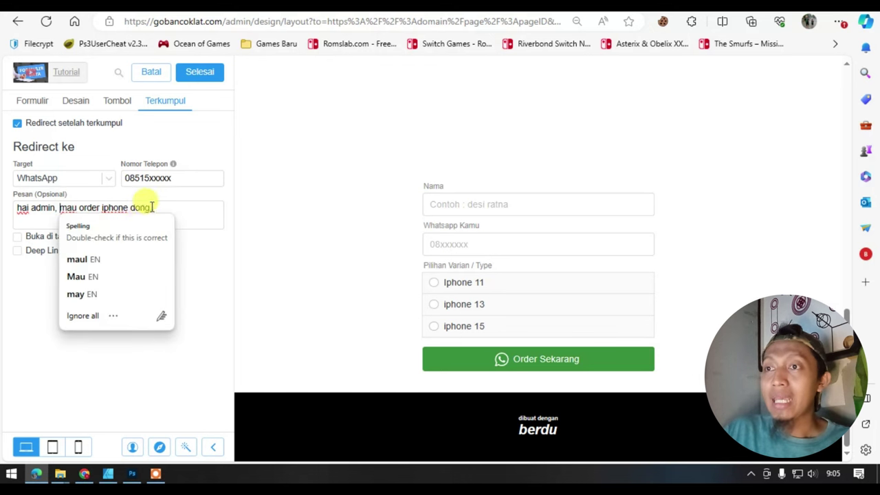
left_click_drag(155, 207, 62, 208)
type("saya {{")
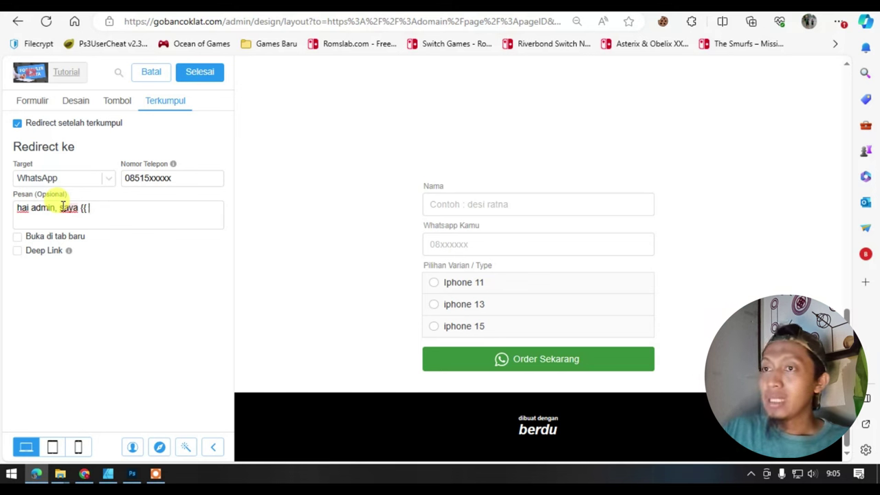
- Insert the {{ Nama }} placeholder into the WhatsApp message after 'hai admin, saya'
left_click_drag(419, 187, 439, 192)
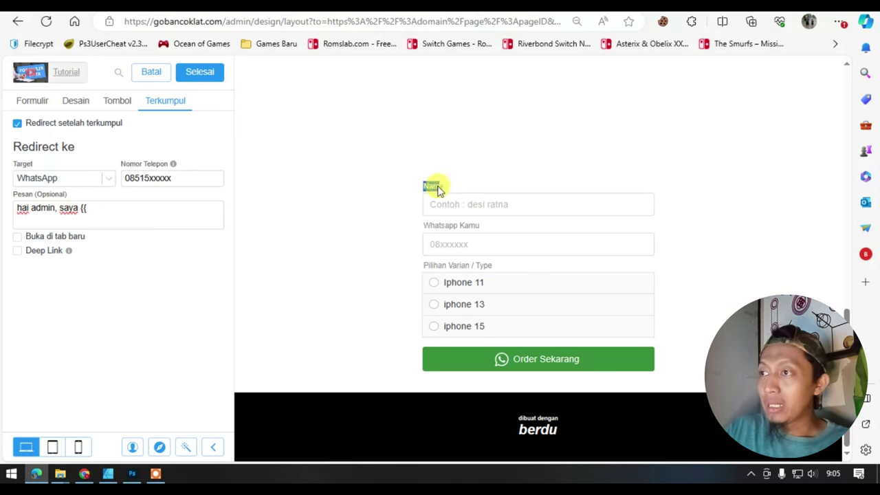
left_click(94, 208)
type("N")
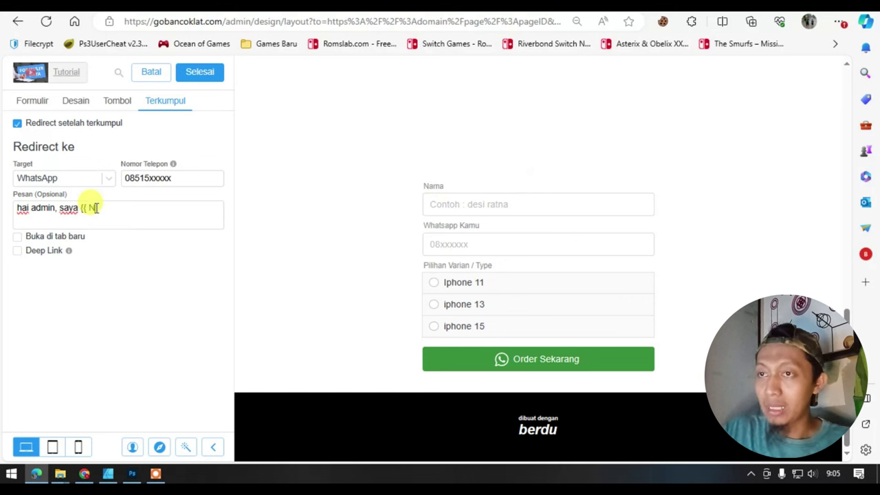
type("ama }} dari")
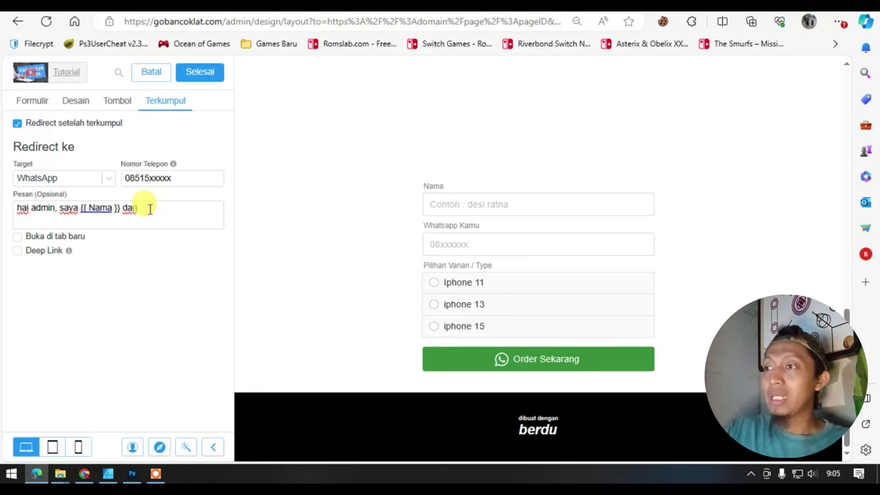
left_click_drag(484, 227, 431, 229)
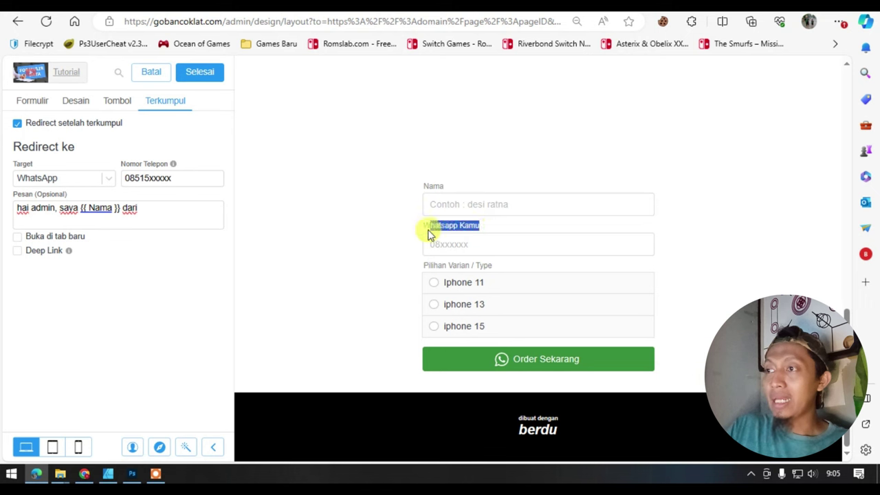
left_click(398, 248)
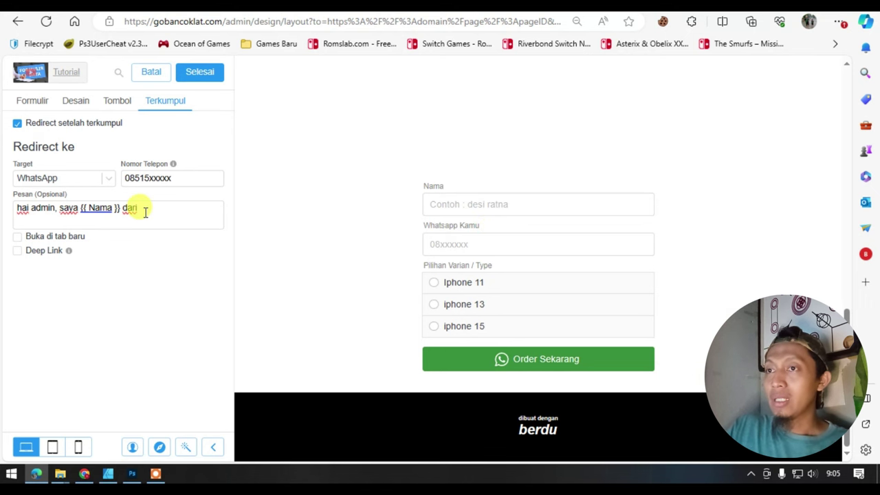
- Add 'mau order iphone type {{ Pilihan Varian / Type }}' to the message and click Selesai
left_click_drag(145, 213, 123, 211)
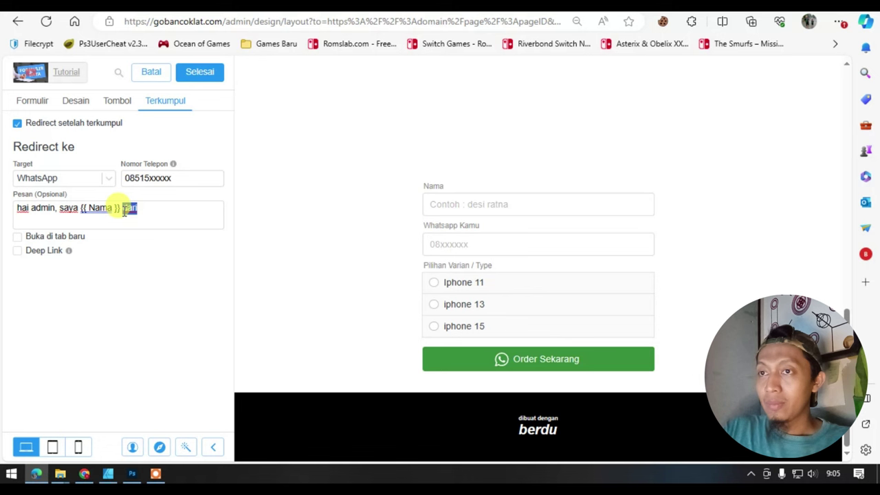
type("mau order")
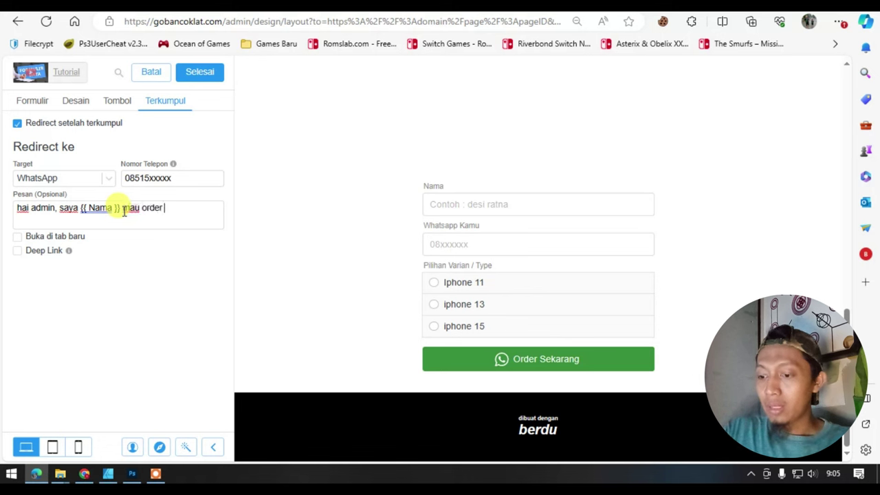
type(" iphon")
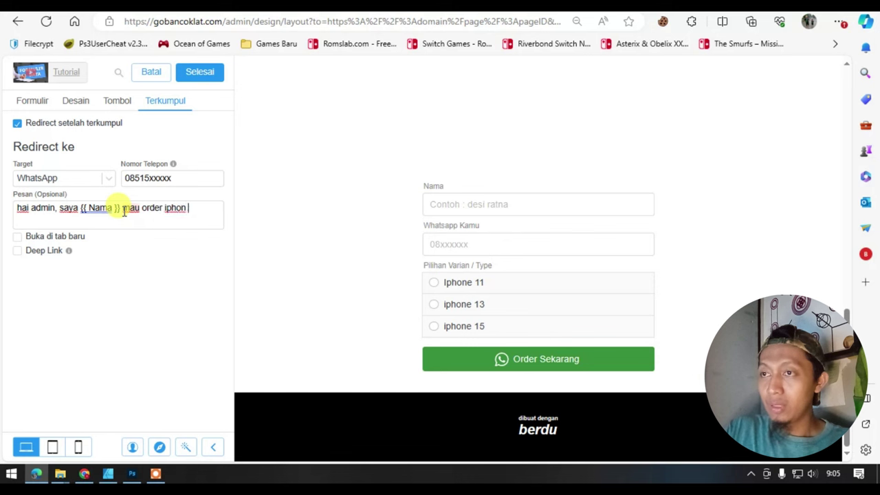
type("e type {{")
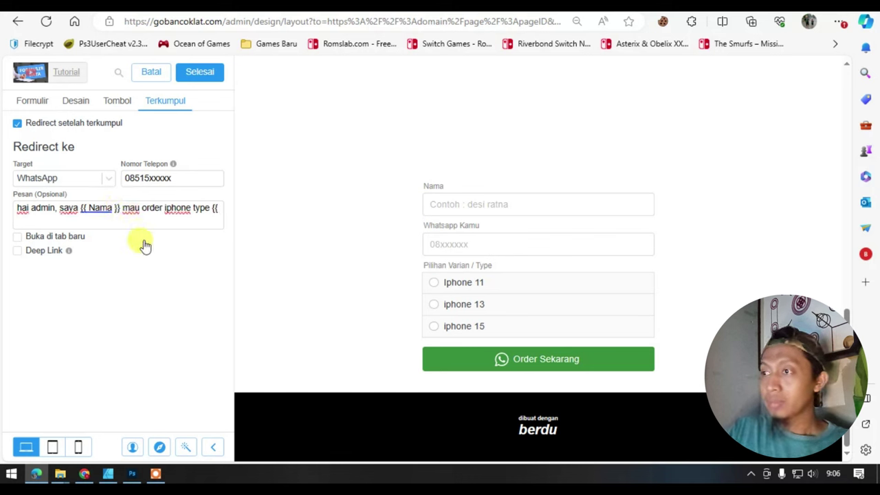
left_click_drag(497, 265, 422, 269)
key("ctrl+c")
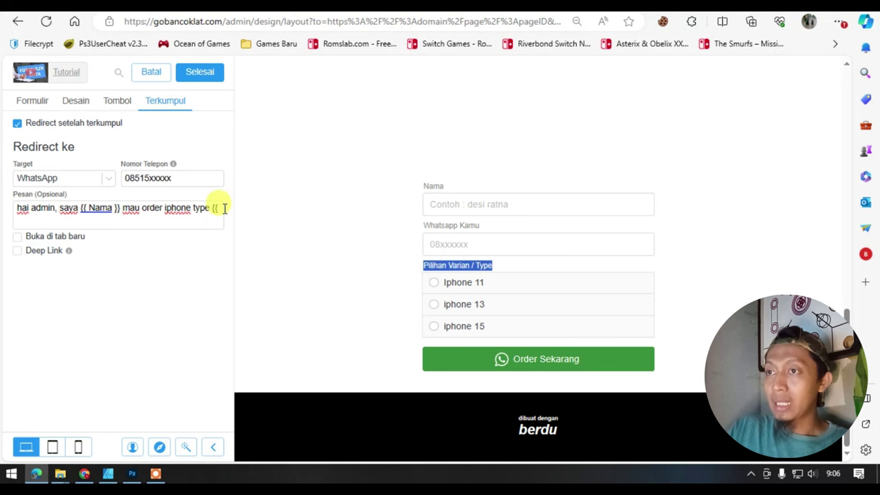
left_click(220, 208)
key("ctrl+v")
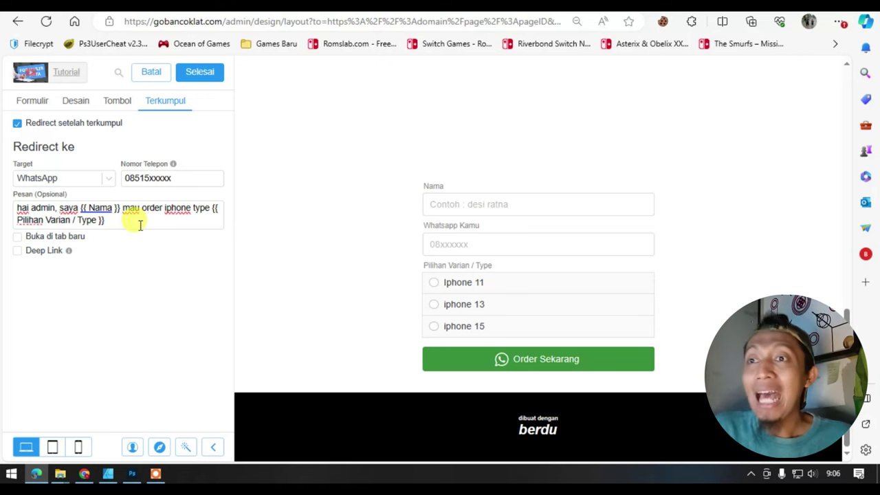
left_click(200, 72)
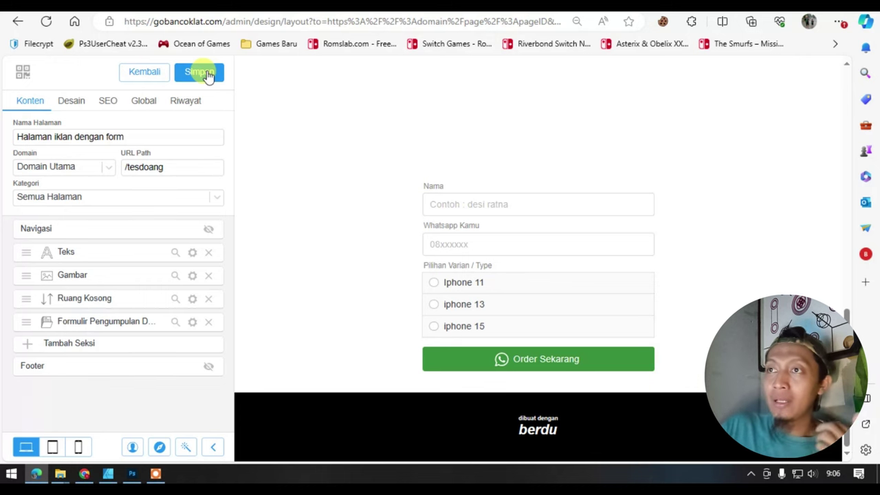
- Save the landing page with Simpan, go back to the page list, and open its Lihat link
left_click(206, 73)
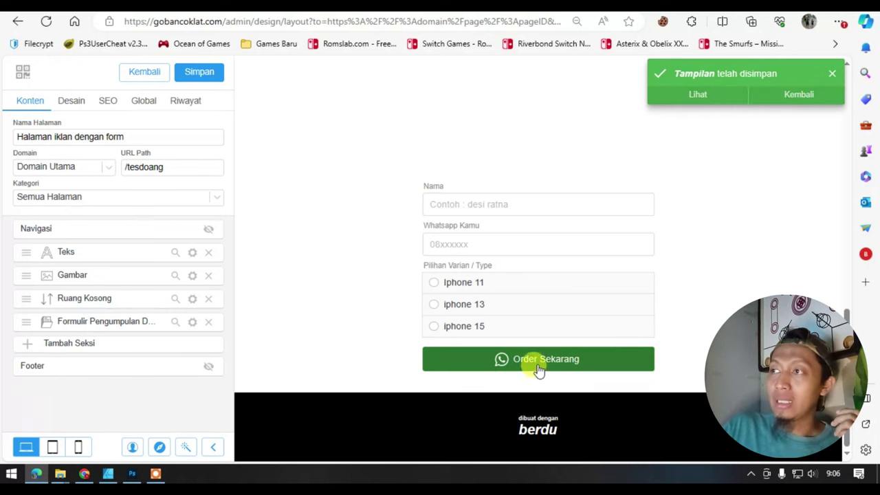
left_click(534, 207)
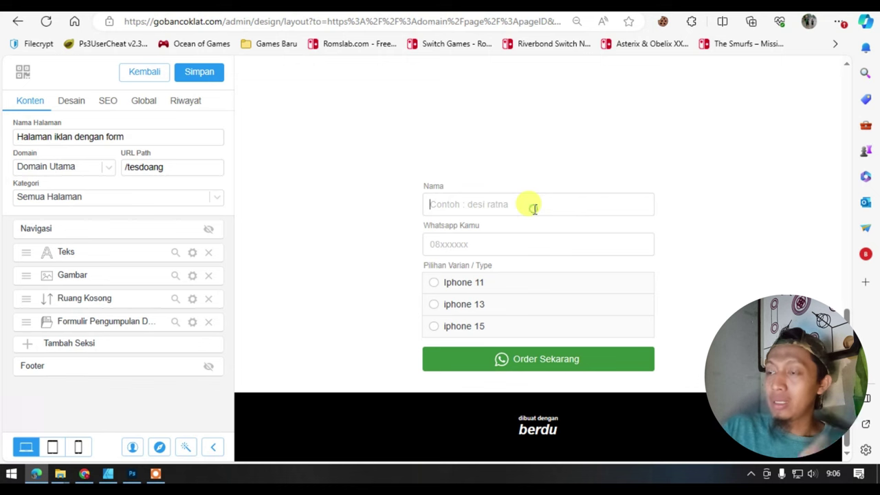
left_click(195, 75)
left_click(163, 81)
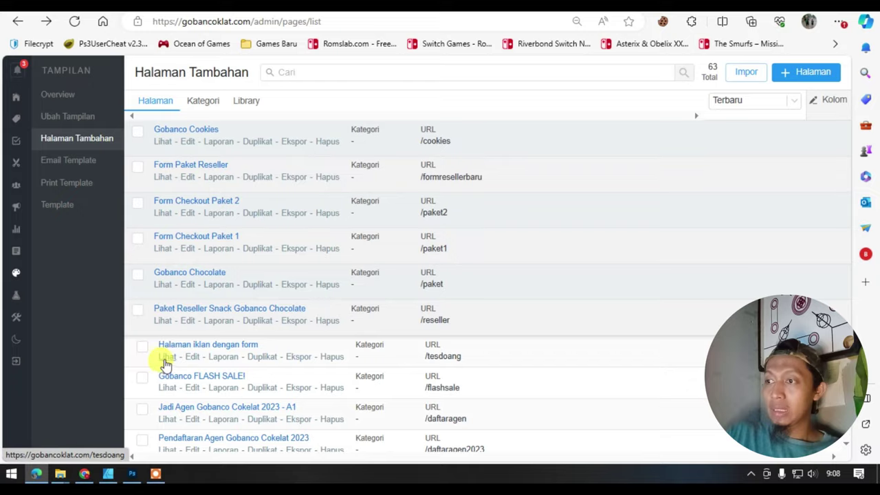
left_click(165, 363)
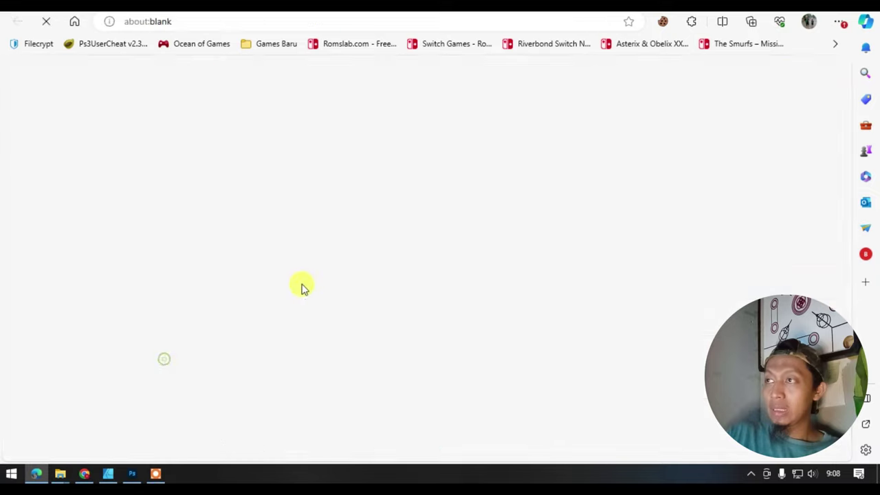
- Enter a test name in Nama and a phone number in Whatsapp Kamu, pick Iphone 11, and click Order Sekarang
scroll(356, 330, "down", 10)
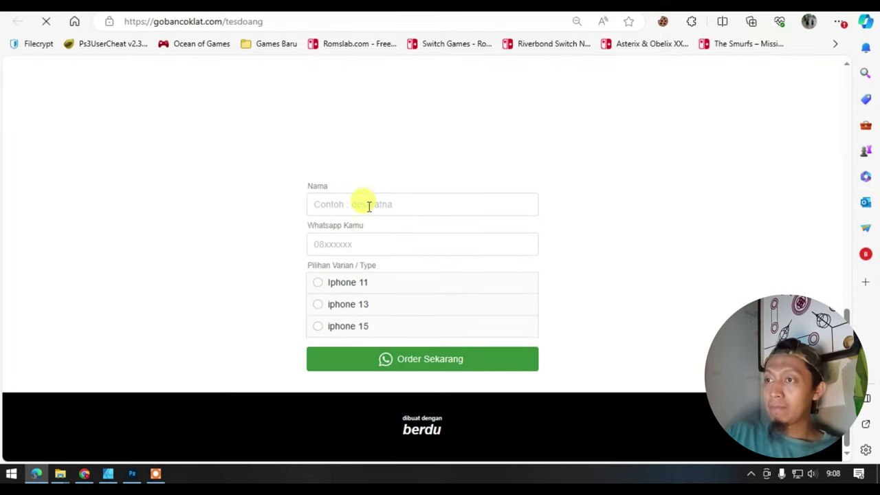
left_click(370, 205)
type("hid")
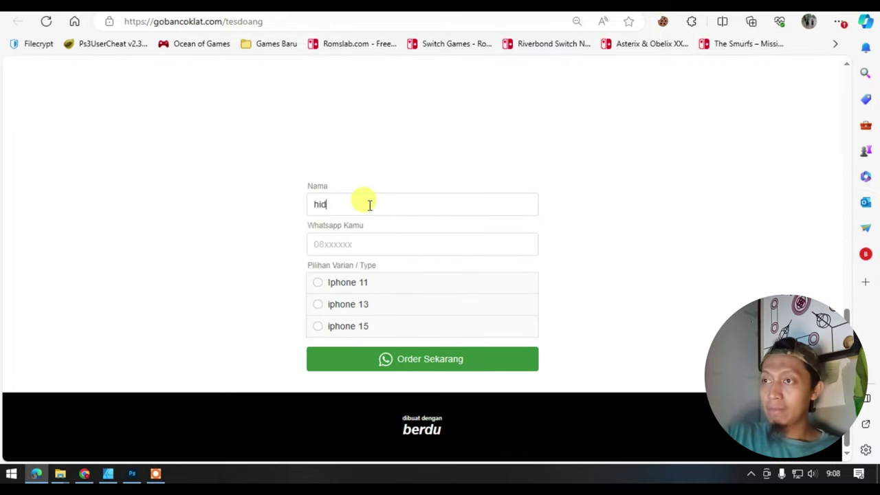
type("ayat")
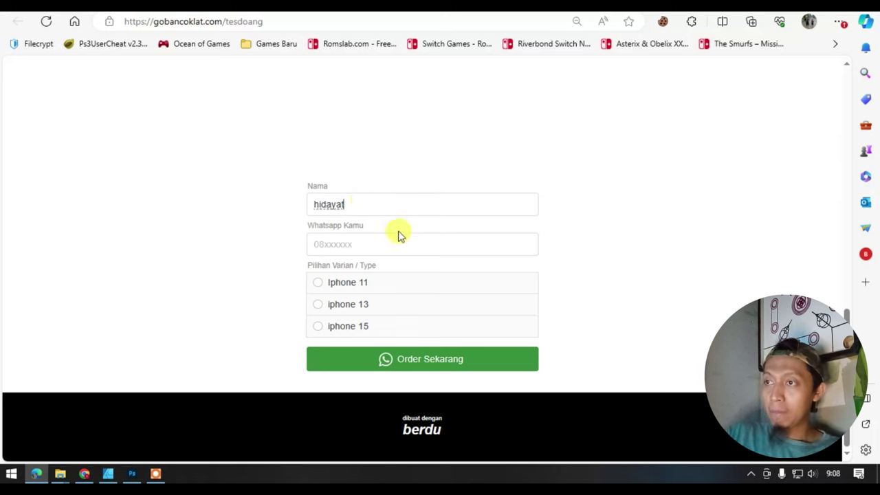
left_click(396, 237)
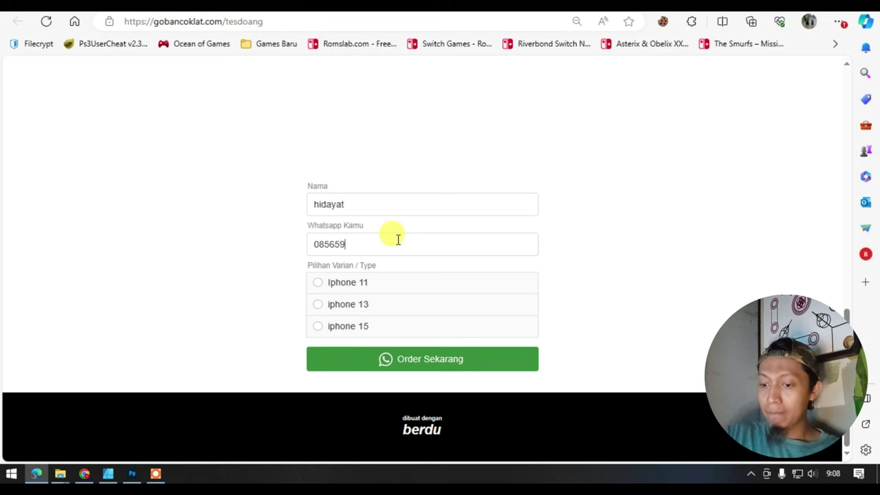
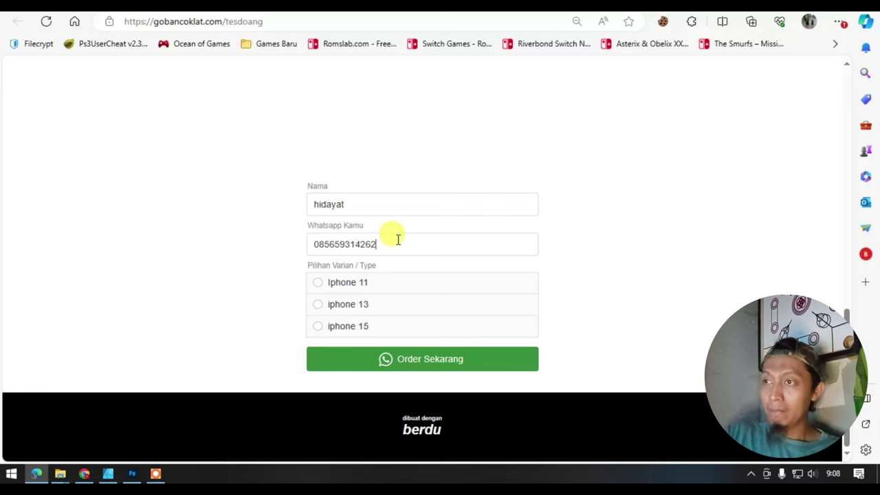
left_click(357, 284)
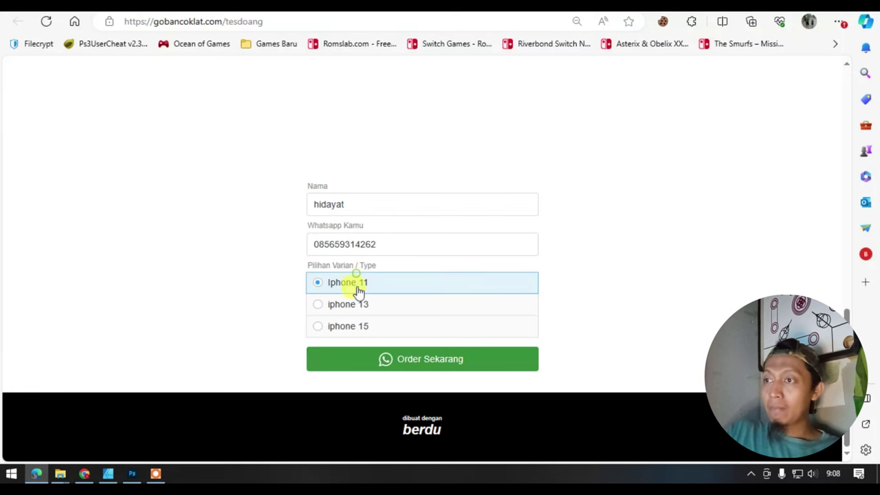
left_click(388, 361)
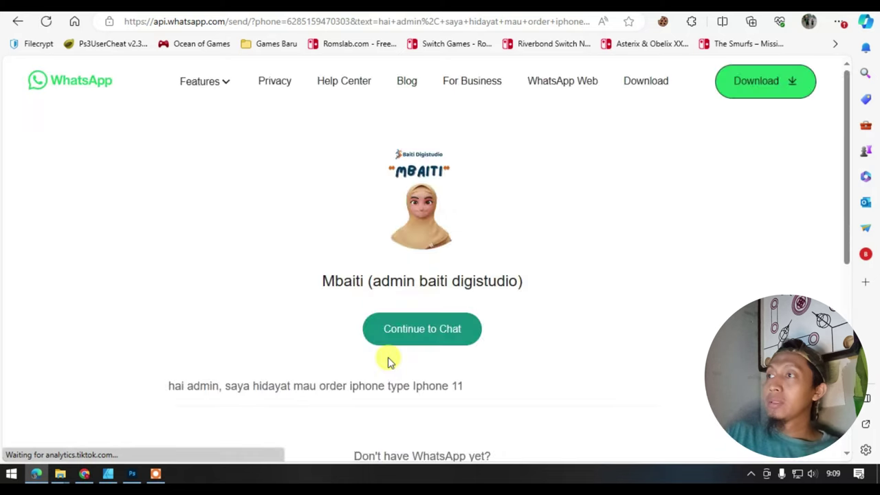
- Scroll the WhatsApp send page and copy the prefilled Iphone 11 order message
scroll(406, 246, "down", 2)
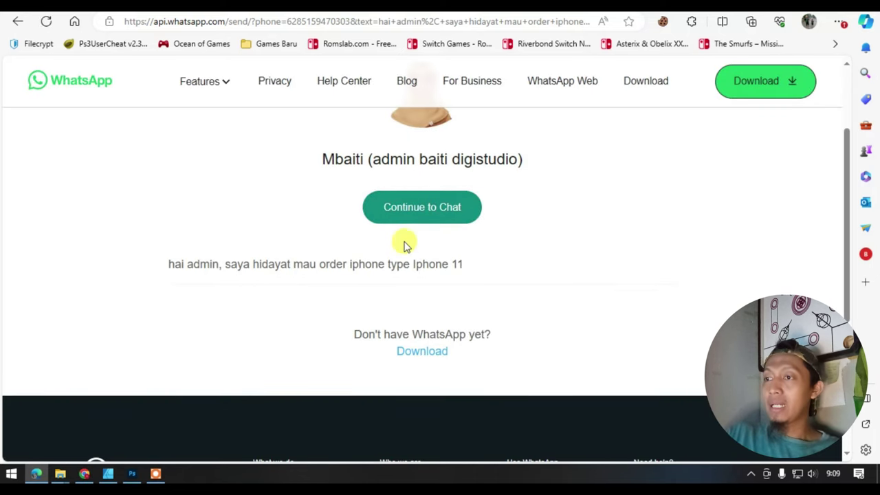
scroll(324, 238, "down", 1)
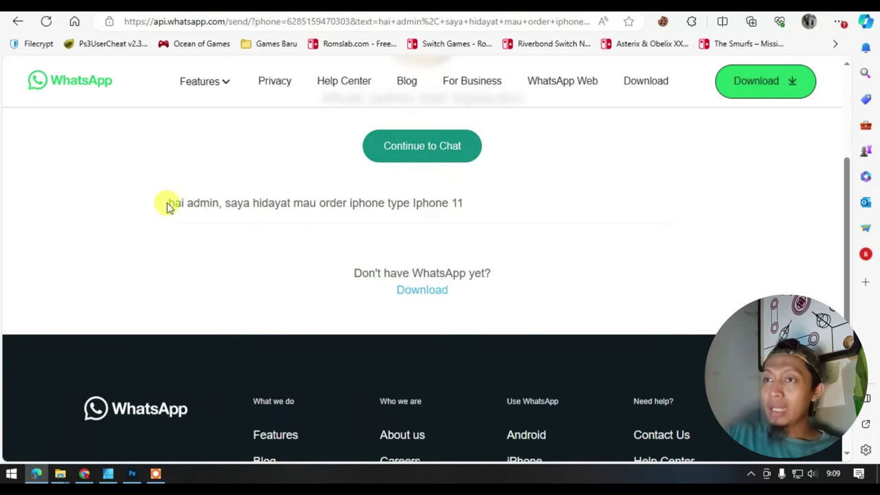
left_click_drag(170, 207, 472, 209)
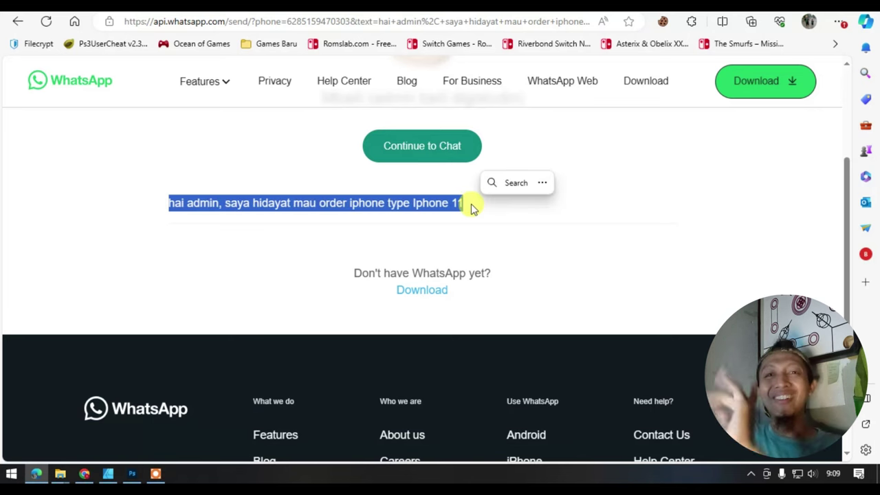
key("ctrl+c")
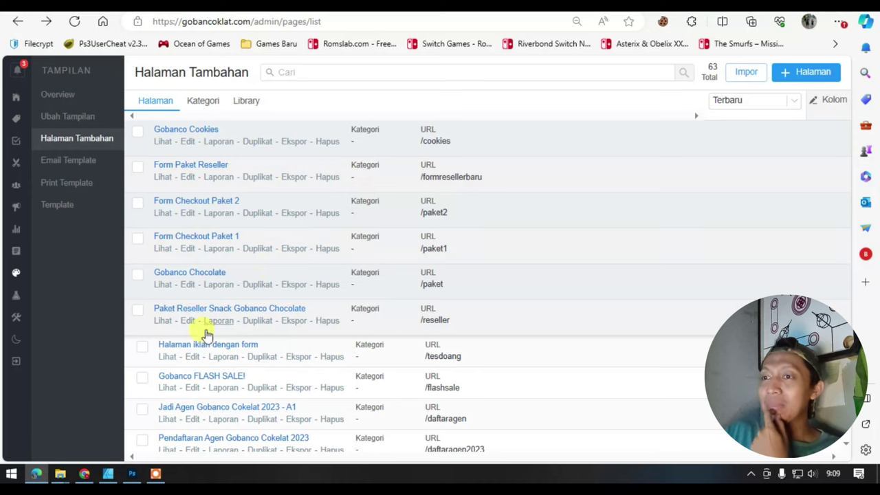
- Edit 'Halaman iklan dengan form', open the form's Terkumpul settings, and select the Pesan text
left_click(192, 358)
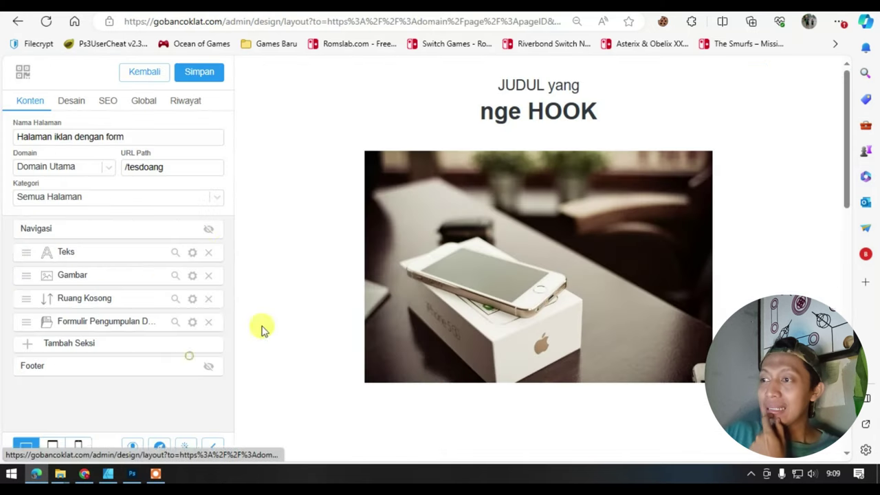
left_click(190, 323)
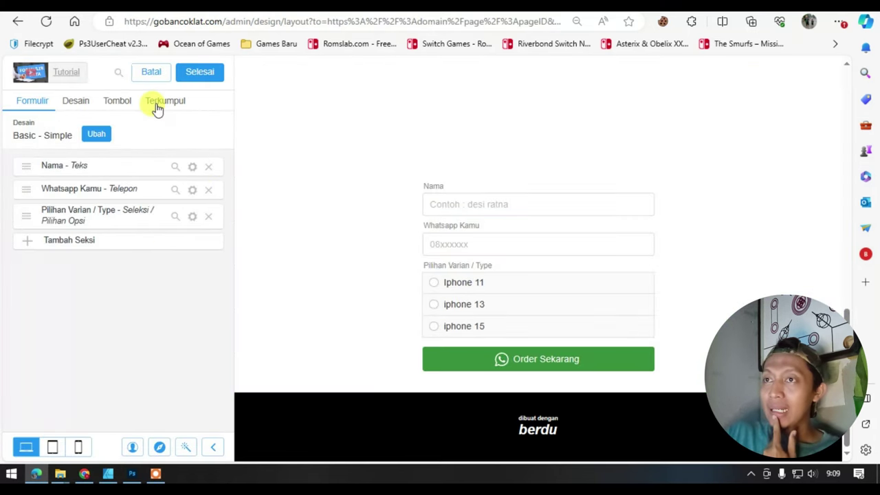
left_click(162, 103)
left_click_drag(136, 218, 50, 208)
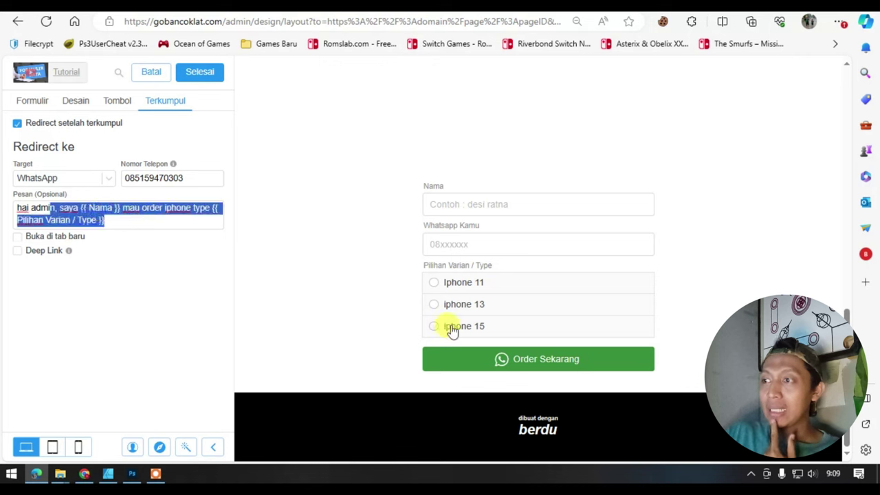